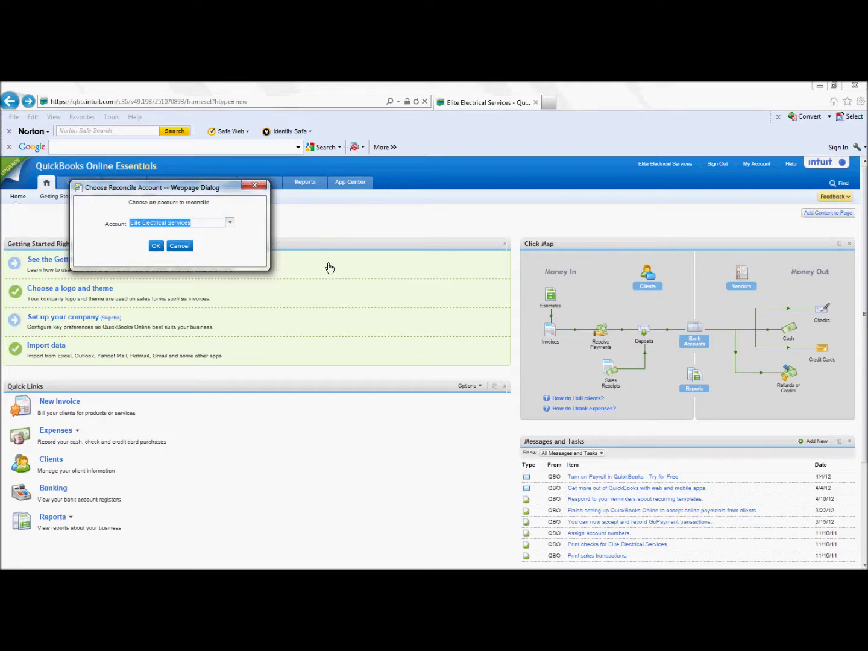
# Choose the Elite Electrical Services bank account to reconcile, after looking through the other available accounts
pyautogui.click(230, 223)
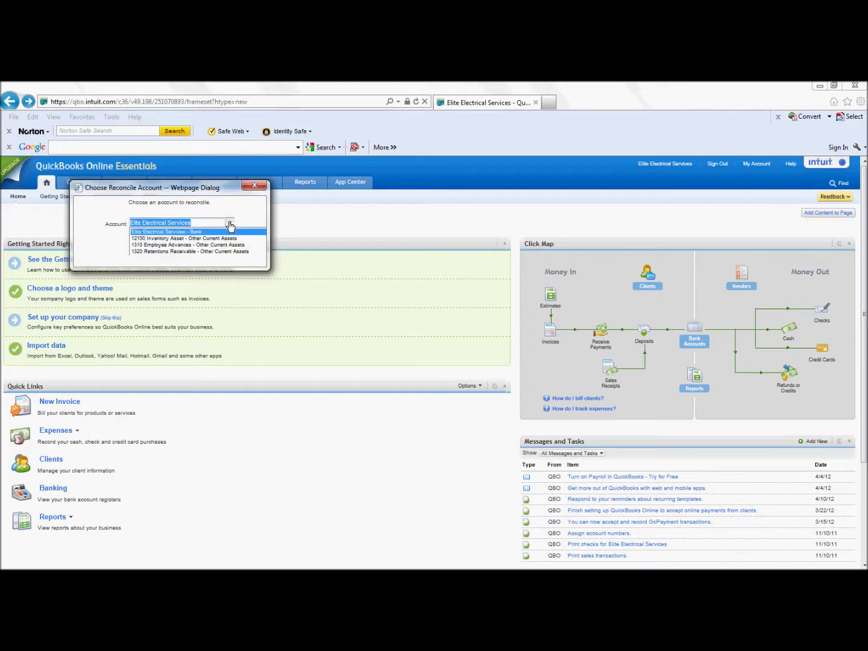
pyautogui.scroll(-3, 193, 247)
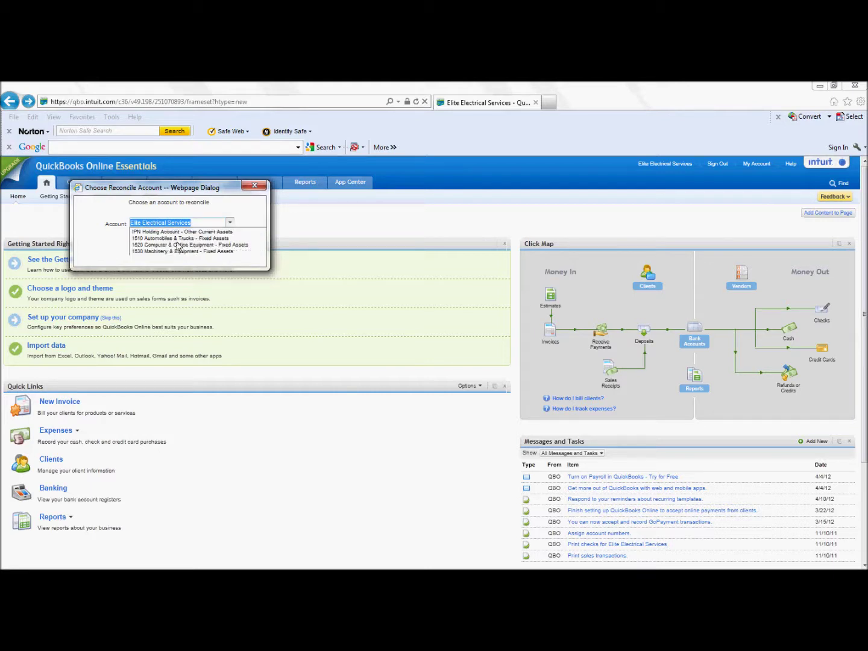
pyautogui.scroll(2, 214, 249)
pyautogui.scroll(-5, 204, 249)
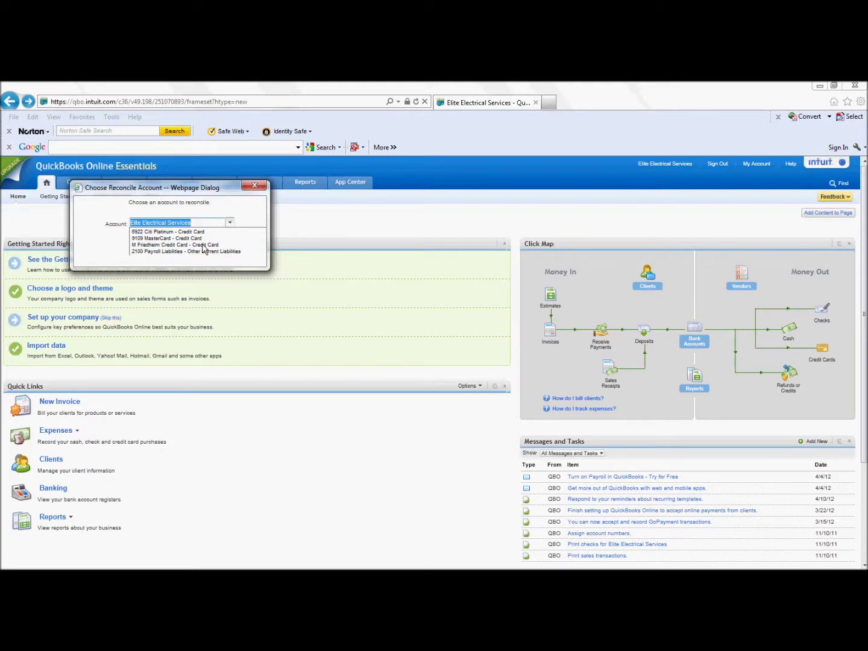
pyautogui.scroll(3, 204, 249)
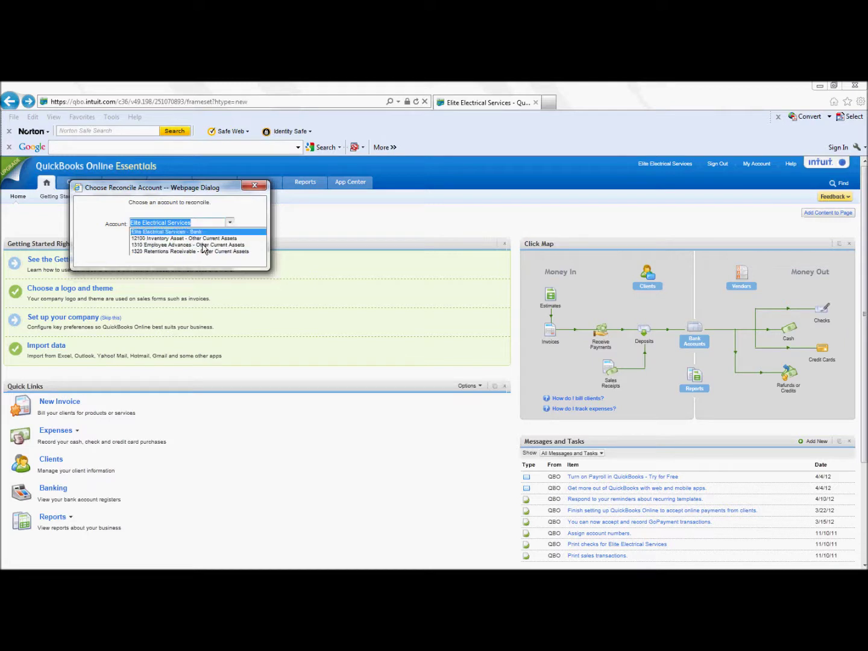
pyautogui.click(155, 232)
pyautogui.click(156, 246)
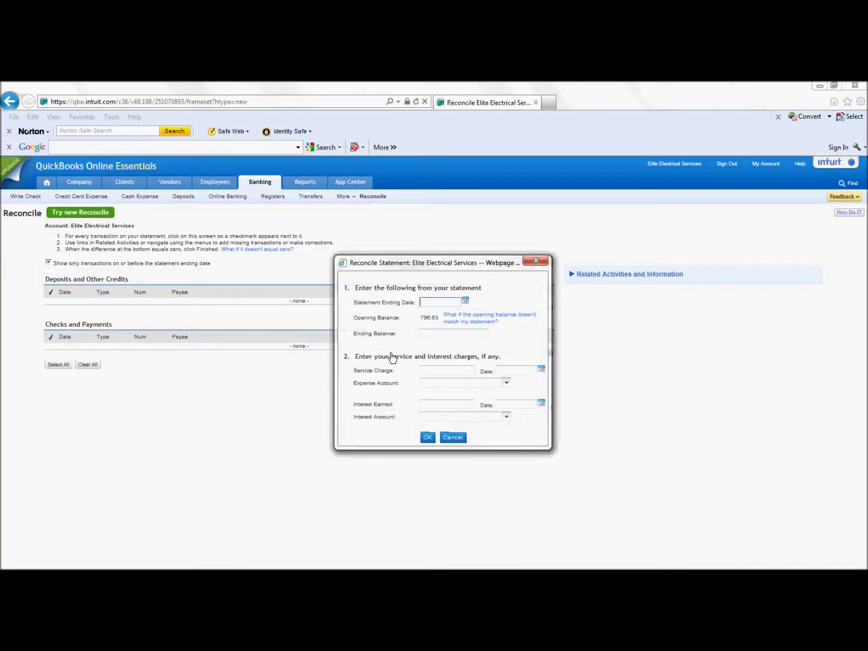
# Switch to the bank statement 0711.pdf in Adobe Acrobat and dismiss the untagged-document reading options to view the account summary
pyautogui.hotkey('alt', 'Tab')
pyautogui.hotkey('alt', 'Tab')
pyautogui.hotkey('alt', 'Tab')
pyautogui.hotkey('alt', 'Tab')
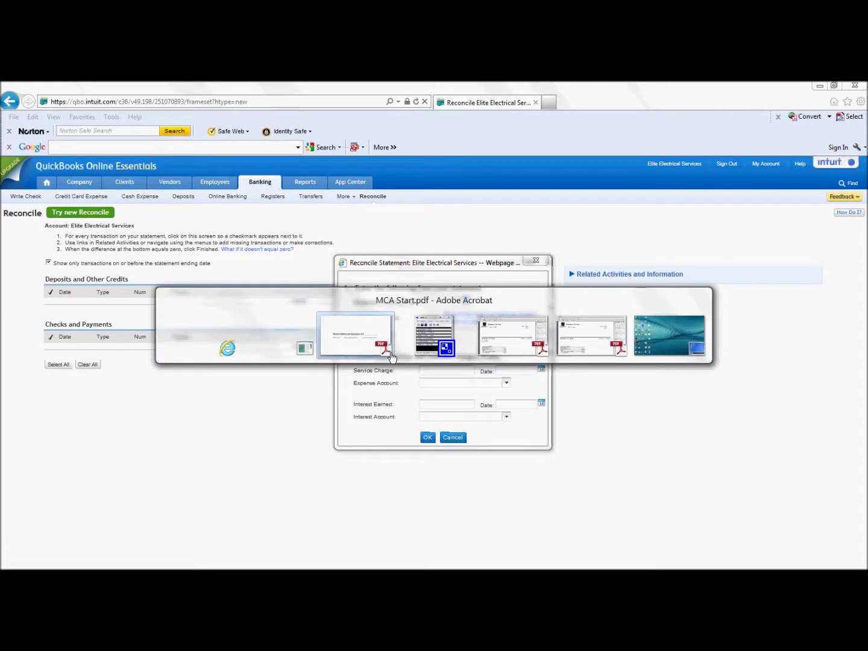
pyautogui.hotkey('alt', 'Tab')
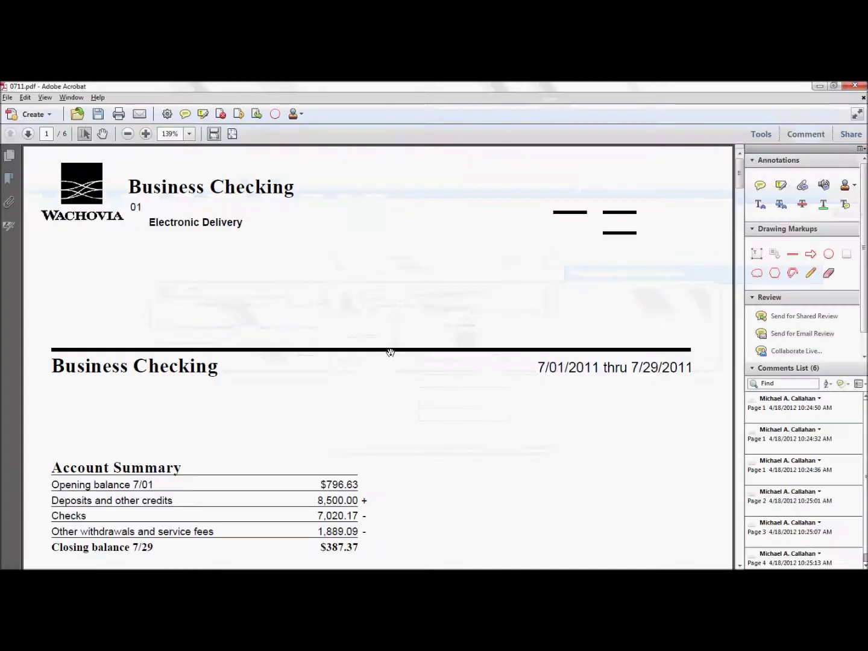
pyautogui.scroll(-1, 391, 357)
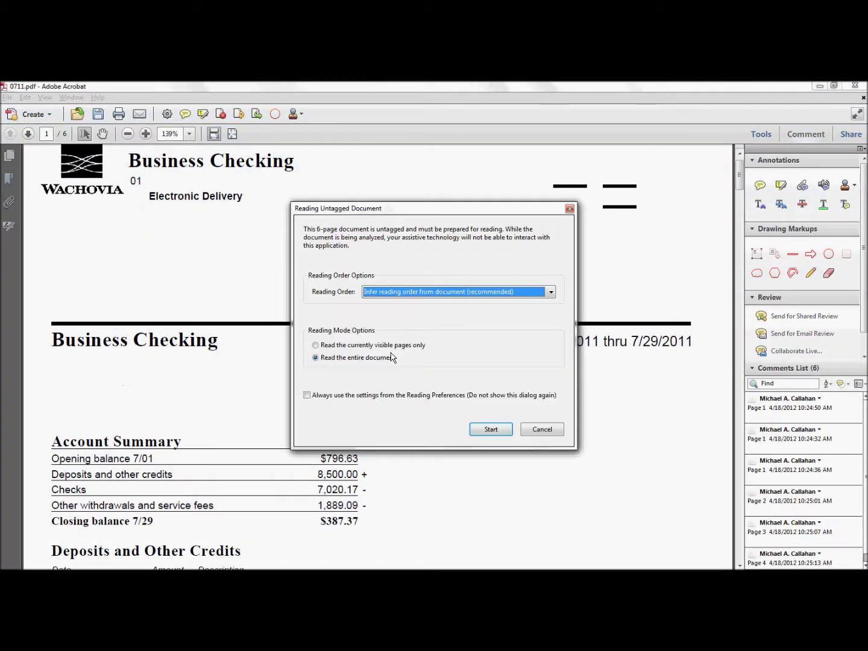
pyautogui.click(540, 431)
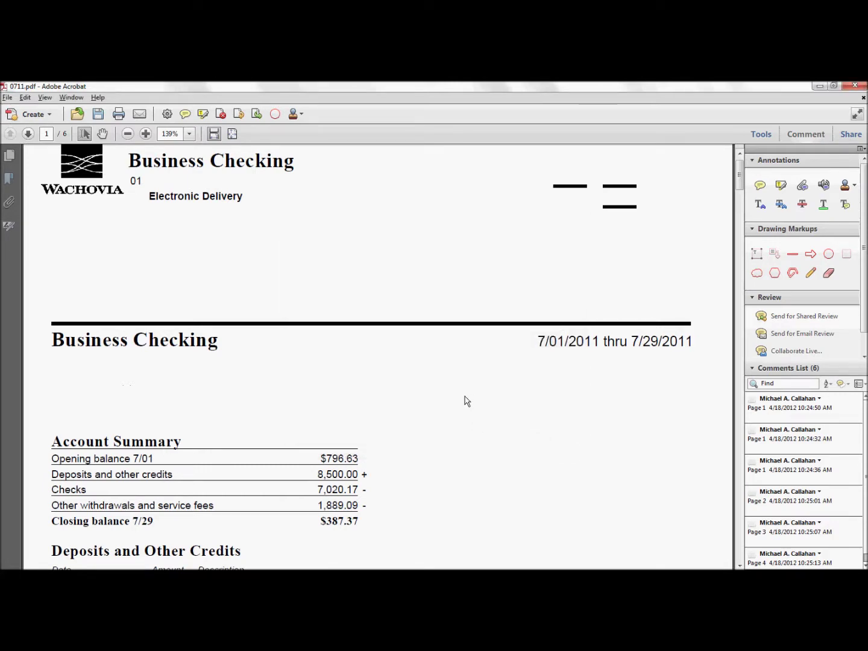
# Set the reconcile statement's ending date to 7/29/11 and its ending balance to 387.37, leaving service and interest charges empty
pyautogui.write('7/29/11')
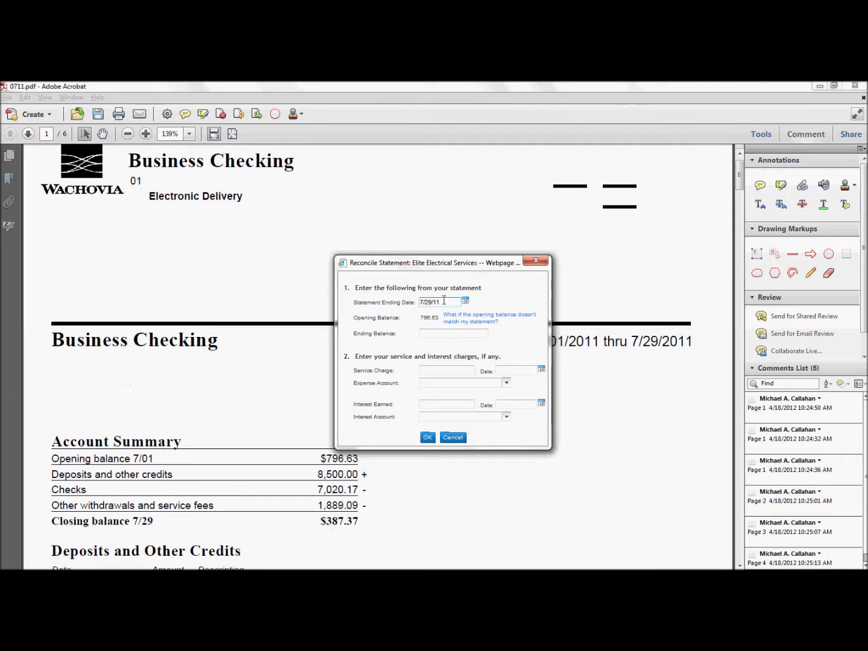
pyautogui.click(445, 335)
pyautogui.write('387.37')
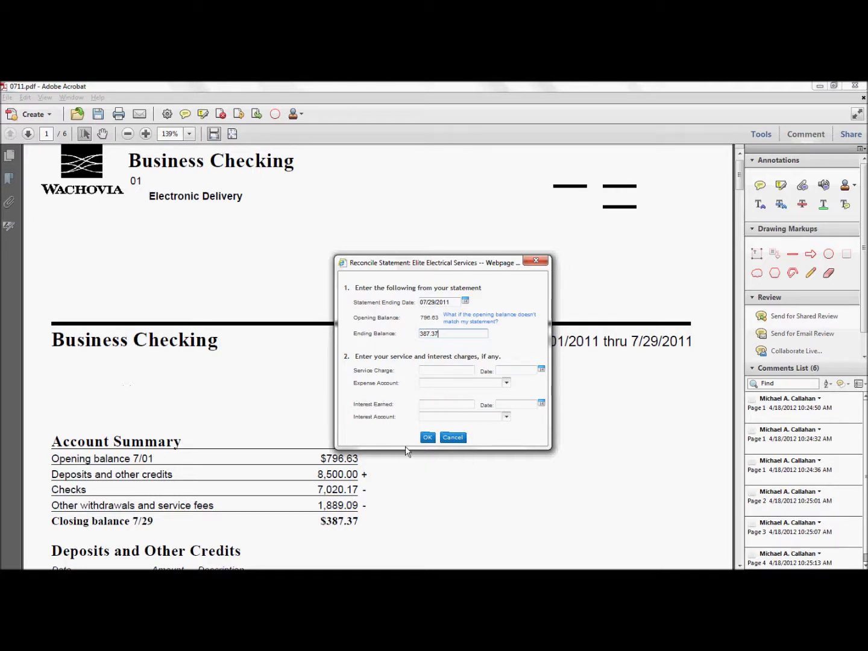
pyautogui.click(427, 437)
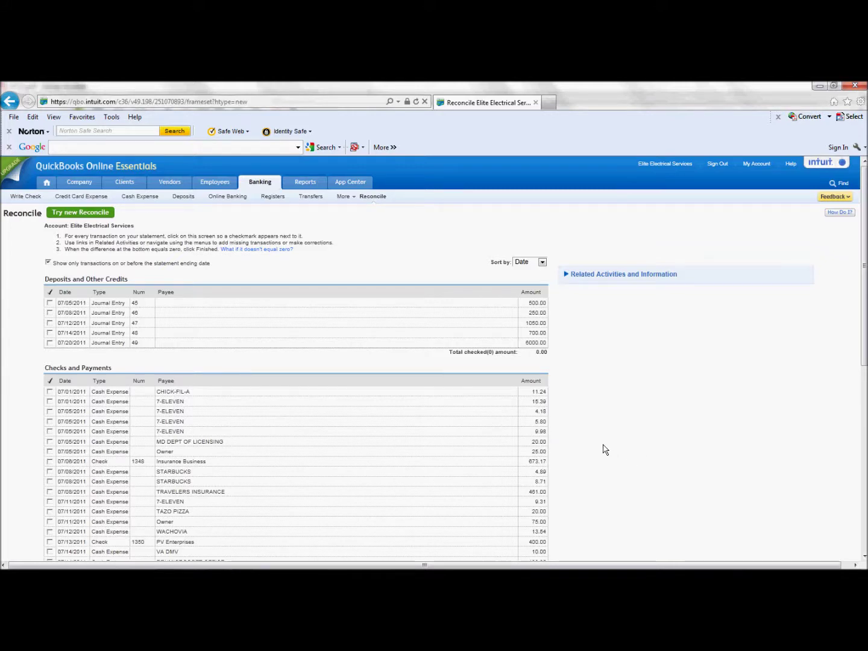
# Examine the deposits, checks and payments with the statement-ending-date filter on and off, and leave the filter on
pyautogui.scroll(-5, 538, 473)
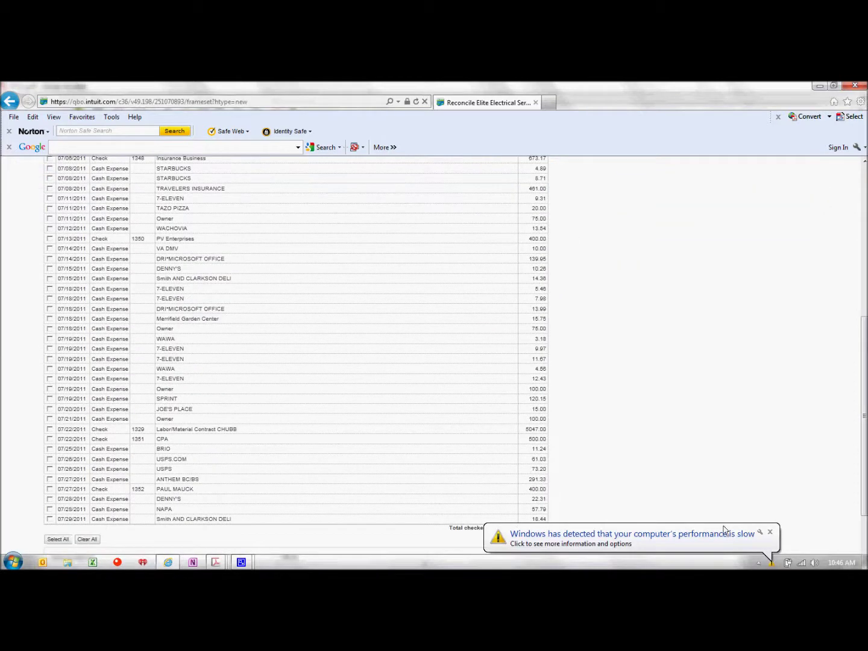
pyautogui.click(770, 532)
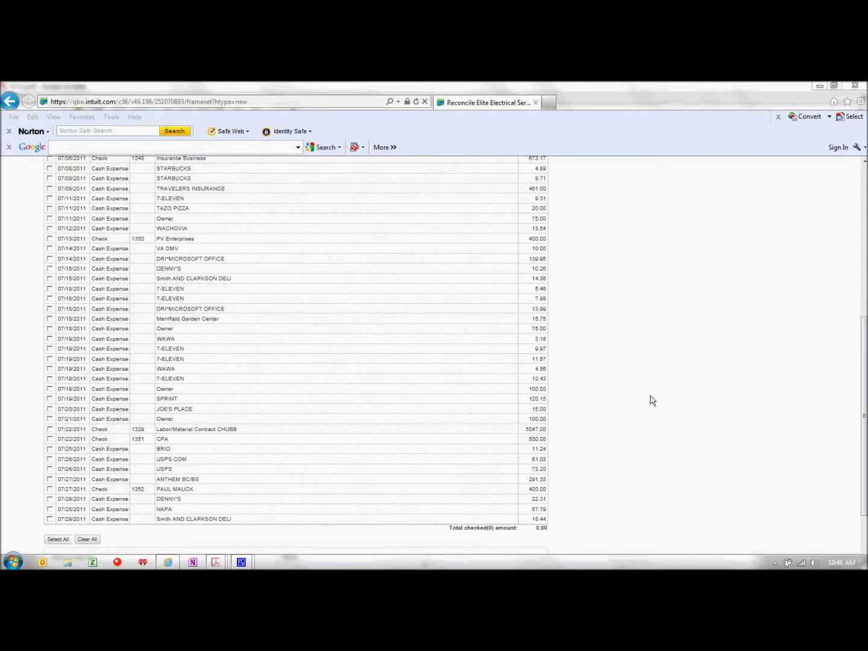
pyautogui.click(863, 217)
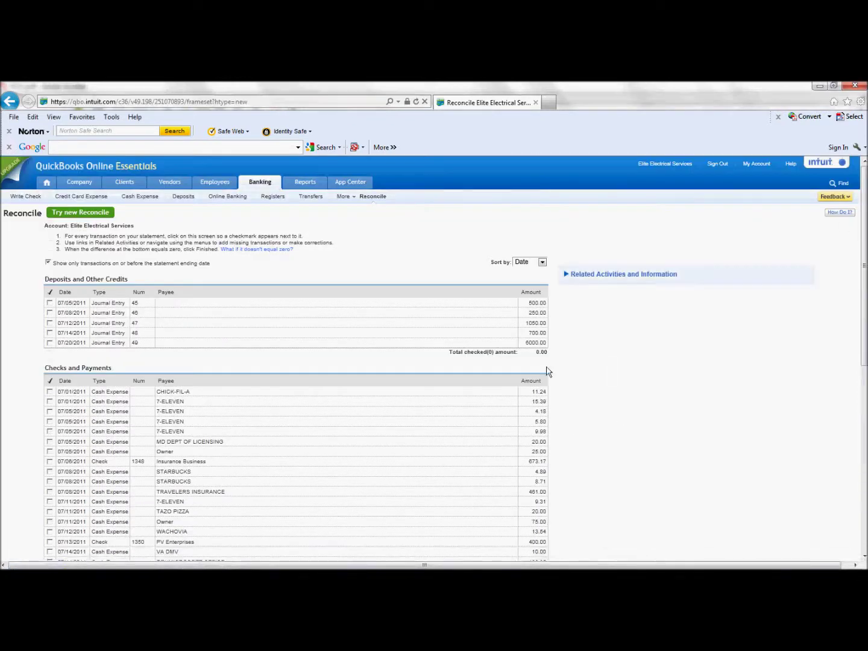
pyautogui.click(48, 264)
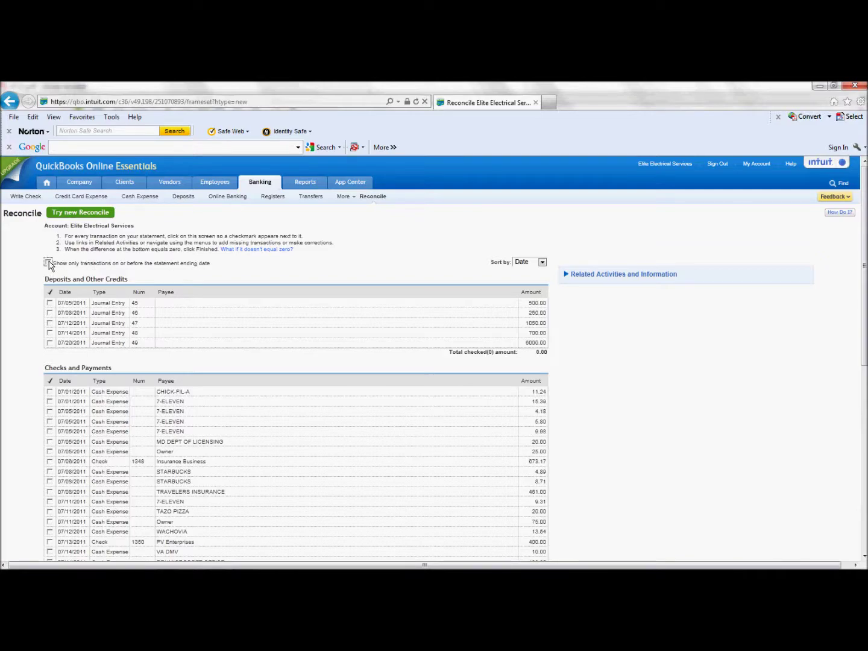
pyautogui.scroll(-15, 297, 350)
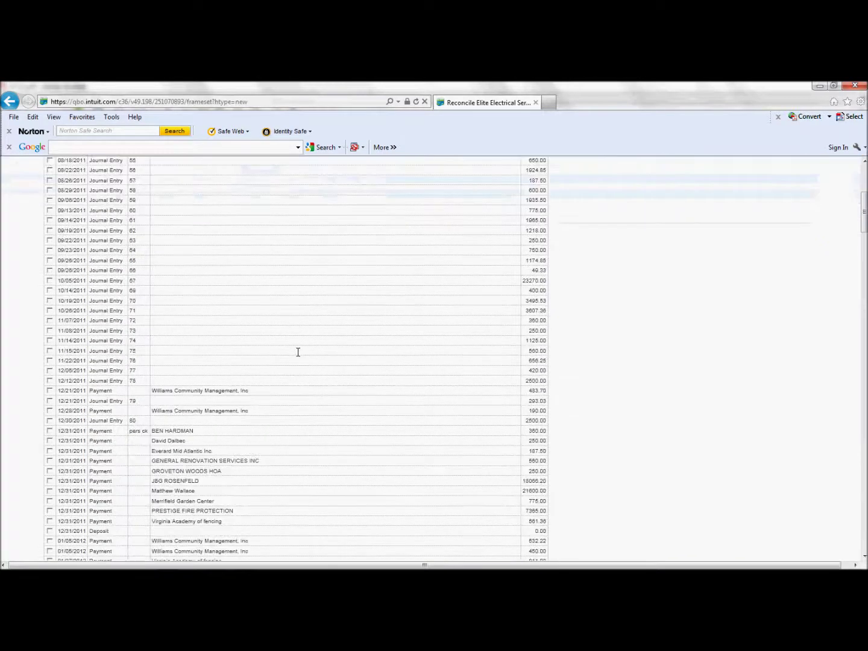
pyautogui.scroll(-13, 235, 366)
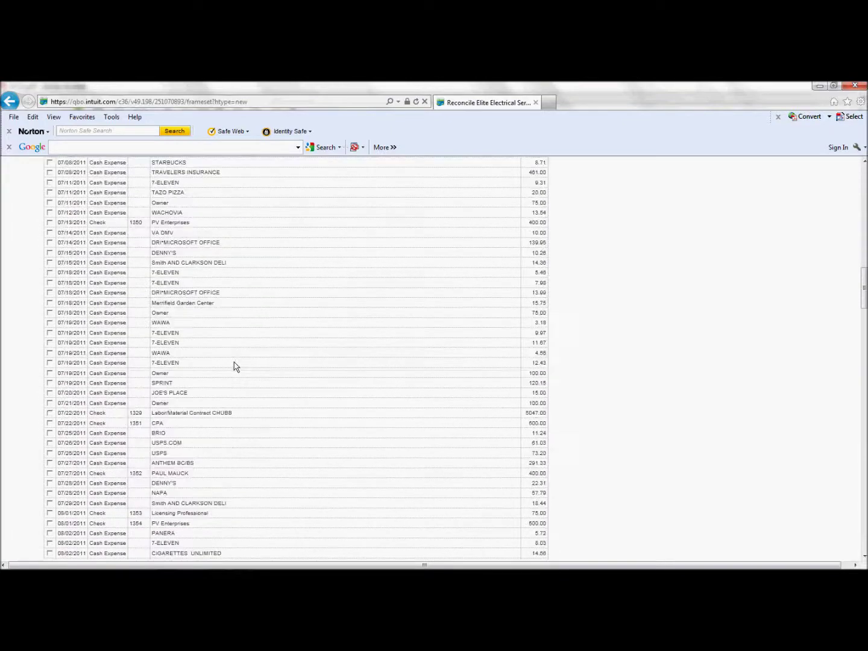
pyautogui.scroll(5, 235, 366)
pyautogui.scroll(15, 235, 365)
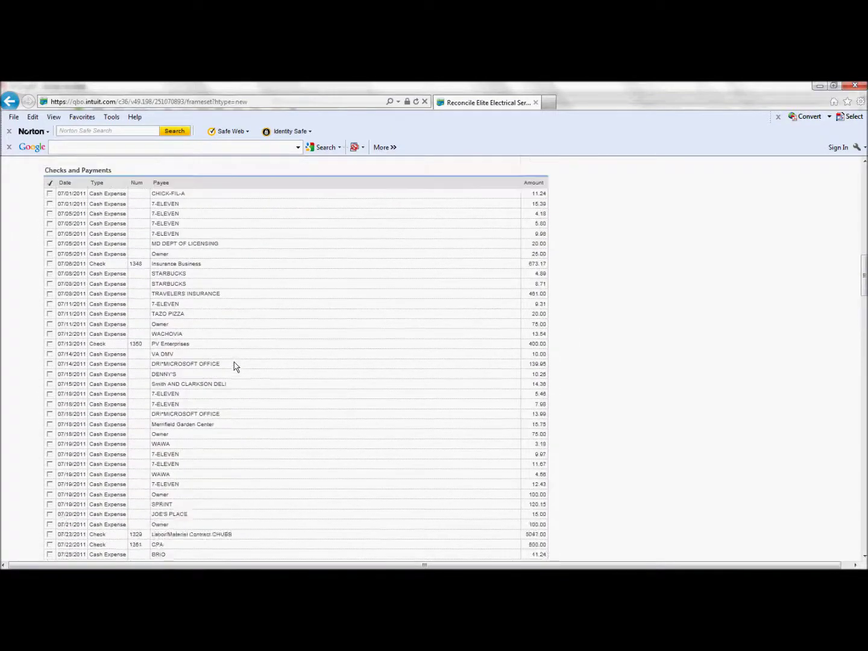
pyautogui.scroll(5, 235, 366)
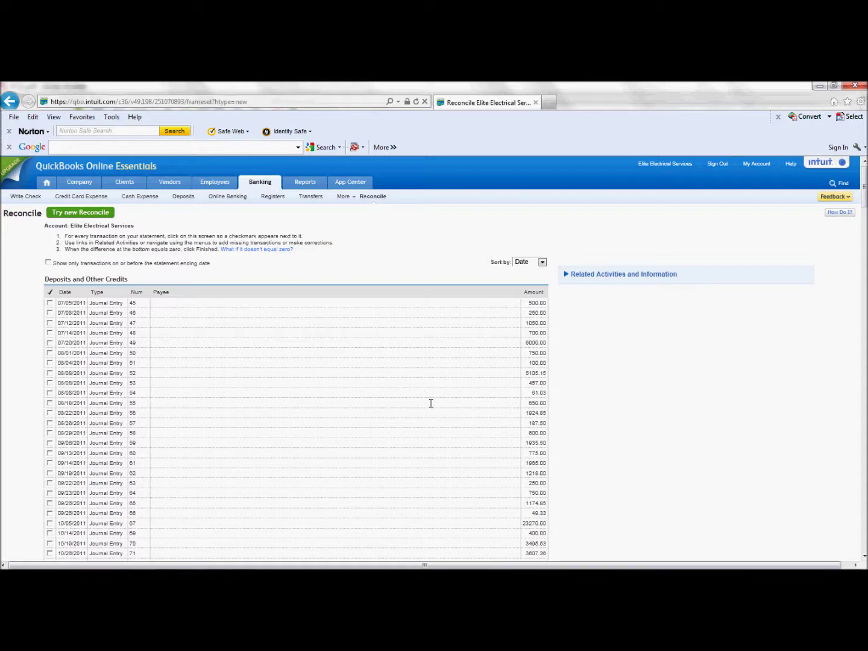
pyautogui.click(49, 264)
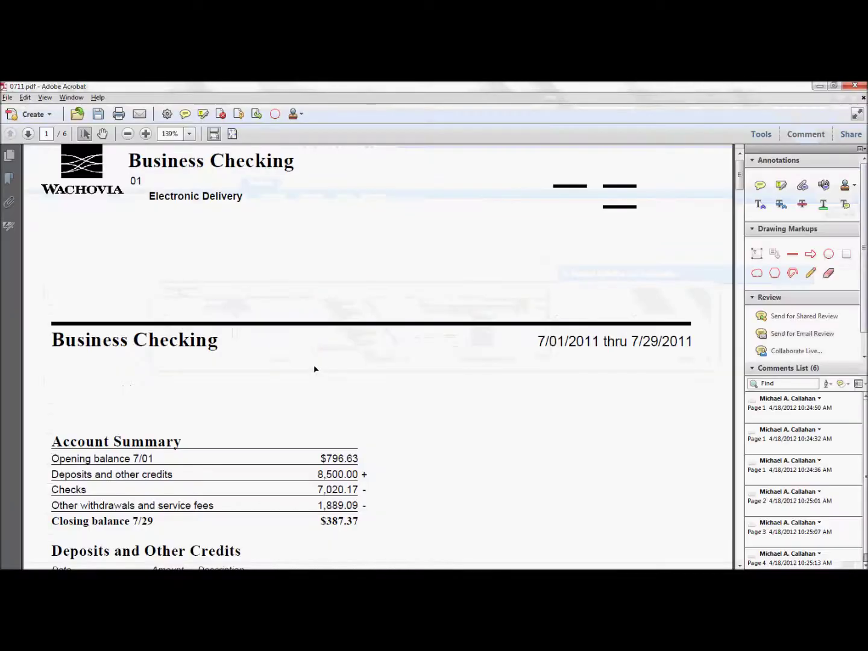
# Compare the deposits with the statement in Acrobat and mark the 07/05, 07/08 and 07/12 deposits as cleared in QuickBooks Online
pyautogui.scroll(-5, 313, 369)
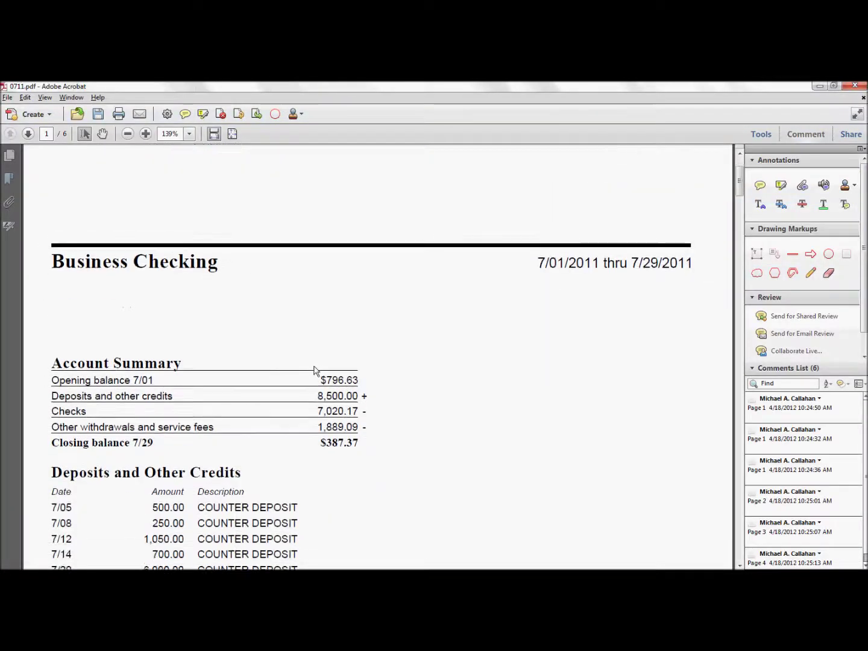
pyautogui.scroll(-3, 398, 367)
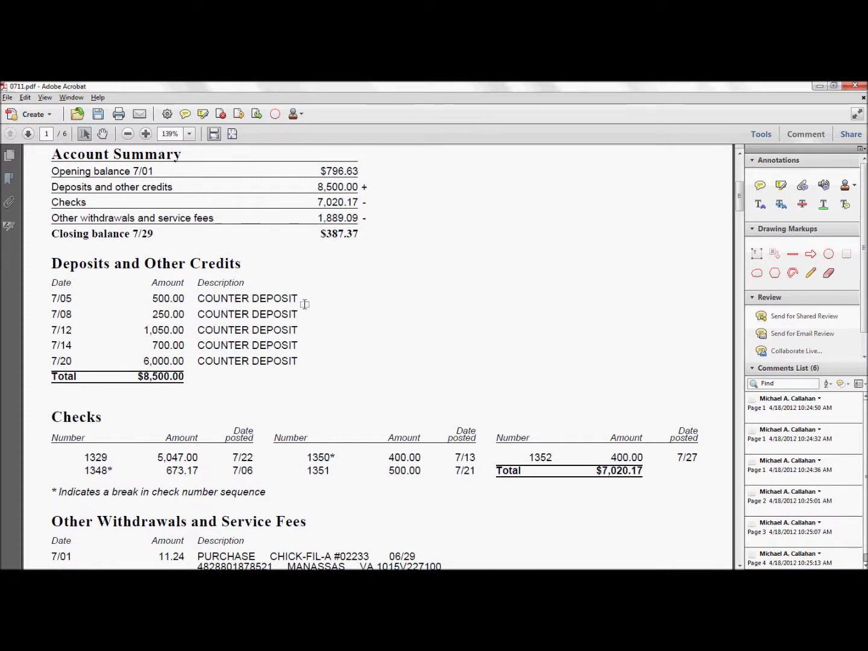
pyautogui.hotkey('alt', 'Tab')
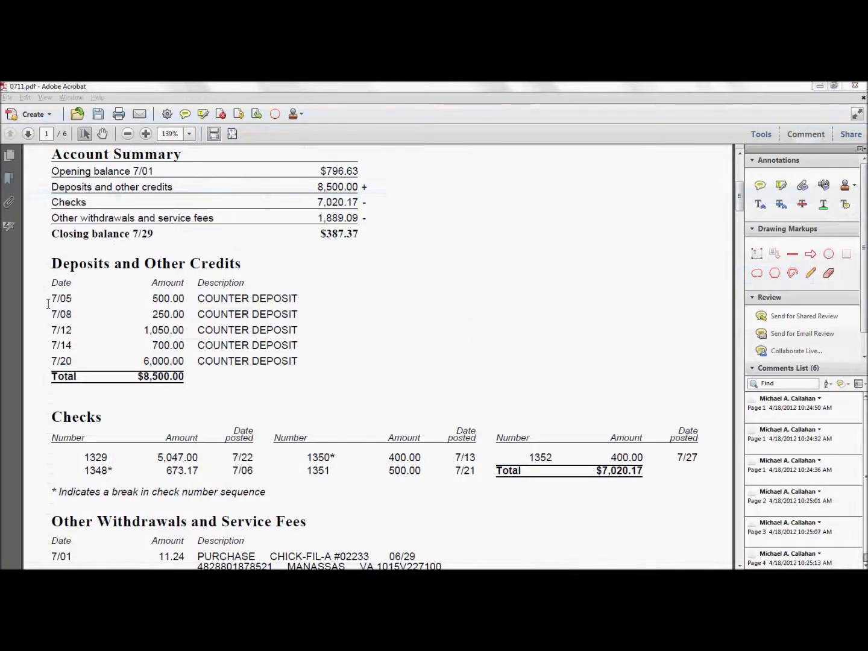
pyautogui.click(50, 303)
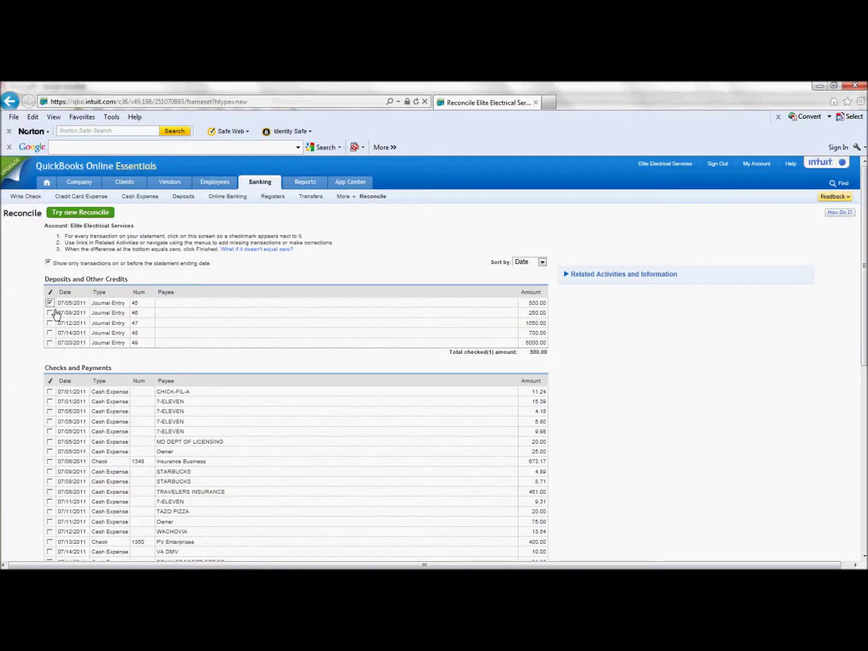
pyautogui.click(51, 312)
pyautogui.hotkey('alt', 'Tab')
pyautogui.hotkey('alt', 'Tab')
pyautogui.click(50, 322)
# Check the remaining deposits against the statement in Acrobat and mark the 07/14 and 07/20 ones as cleared in QuickBooks Online
pyautogui.hotkey('alt', 'Tab')
pyautogui.hotkey('alt', 'Tab')
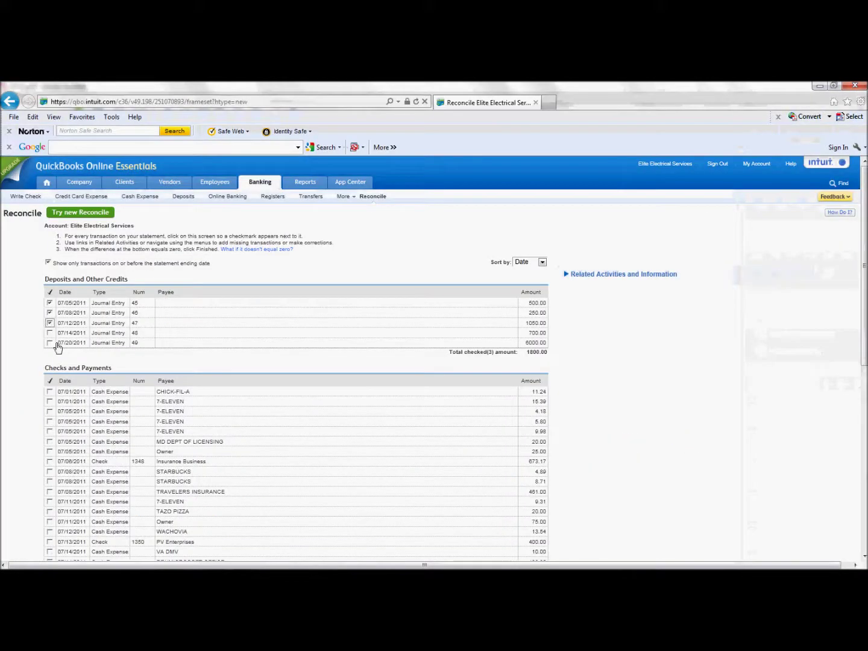
pyautogui.hotkey('alt', 'Tab')
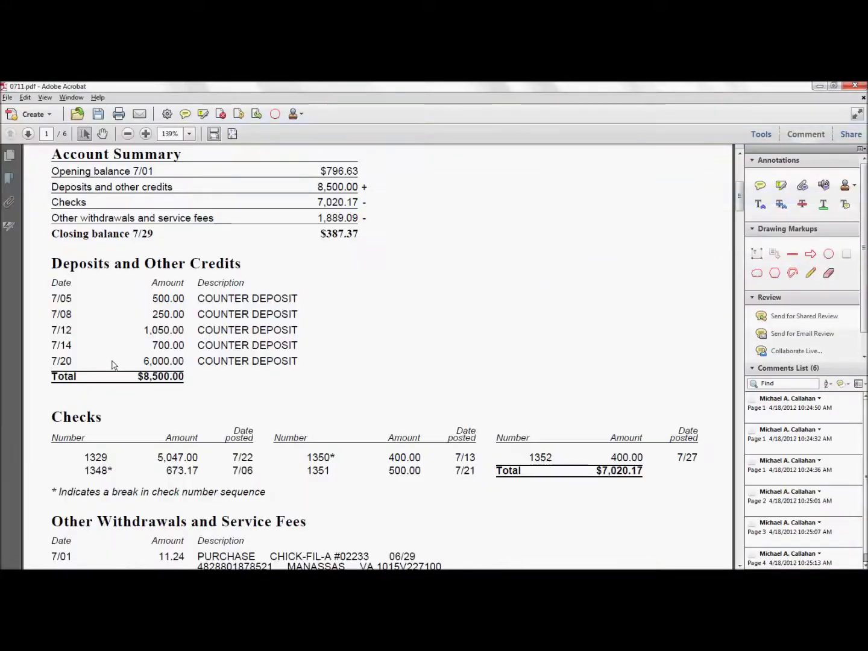
pyautogui.hotkey('alt', 'Tab')
pyautogui.click(50, 333)
pyautogui.click(50, 342)
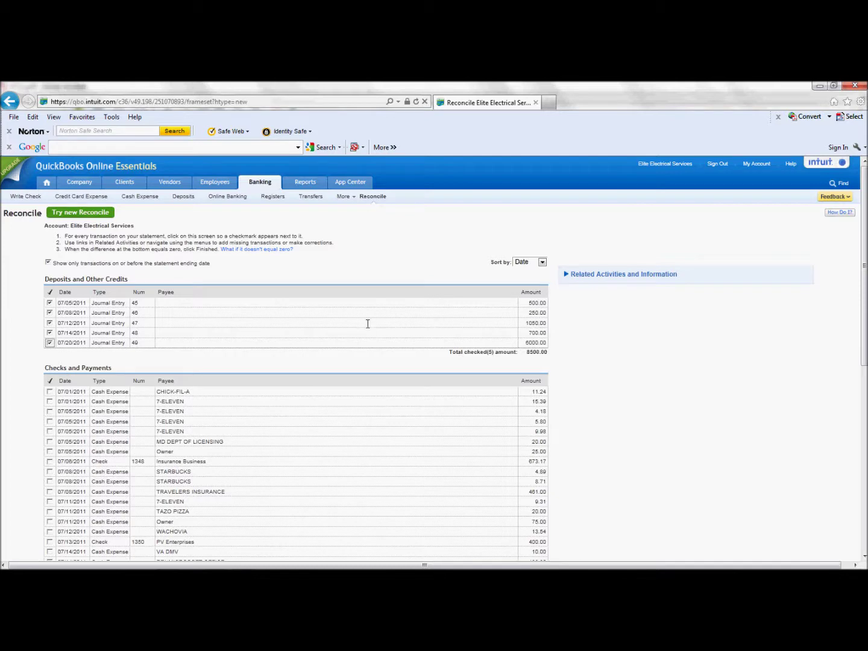
# Open the 07/12/2011 journal entry for 1050.00 from the deposits list, then cancel it to return to the reconciliation
pyautogui.click(542, 324)
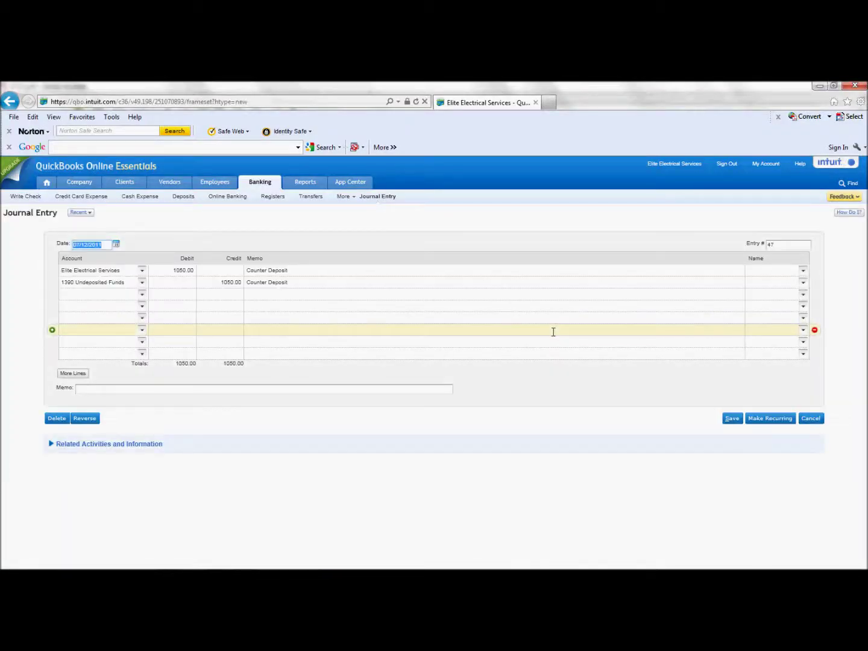
pyautogui.click(809, 418)
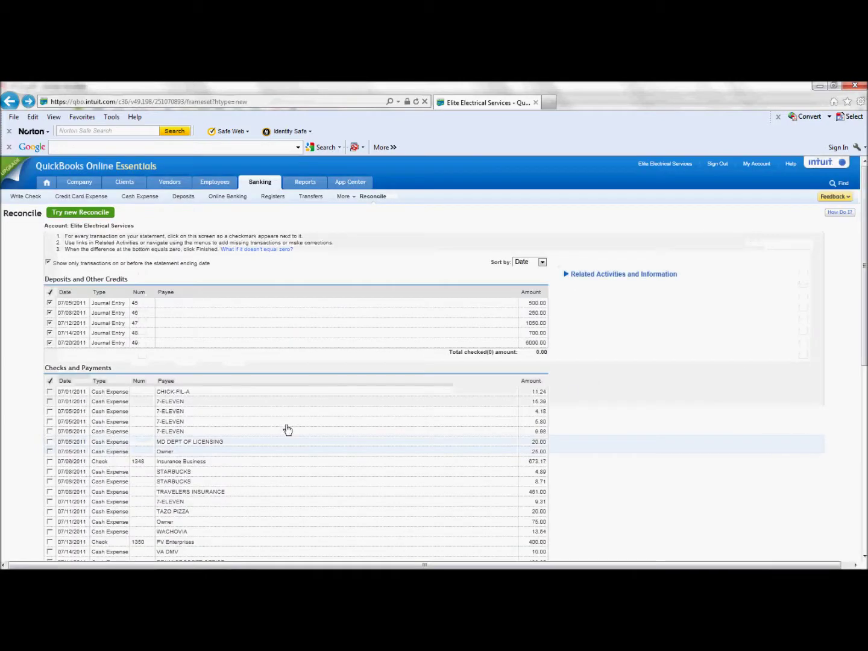
pyautogui.scroll(-2, 288, 429)
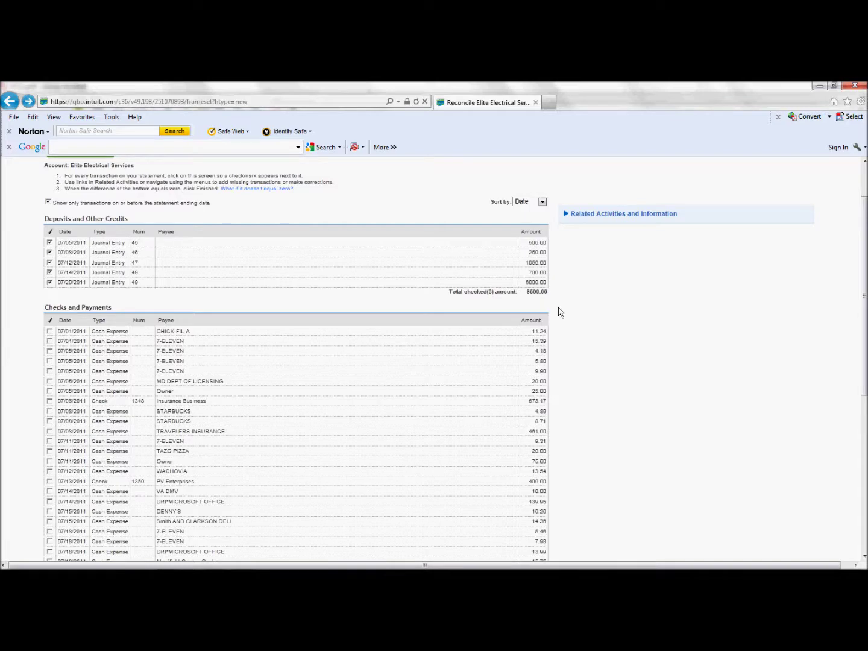
# Switch to the bank statement in Acrobat, examine its deposits total and Checks section, and return to the QuickBooks Online reconciliation
pyautogui.hotkey('alt', 'Tab')
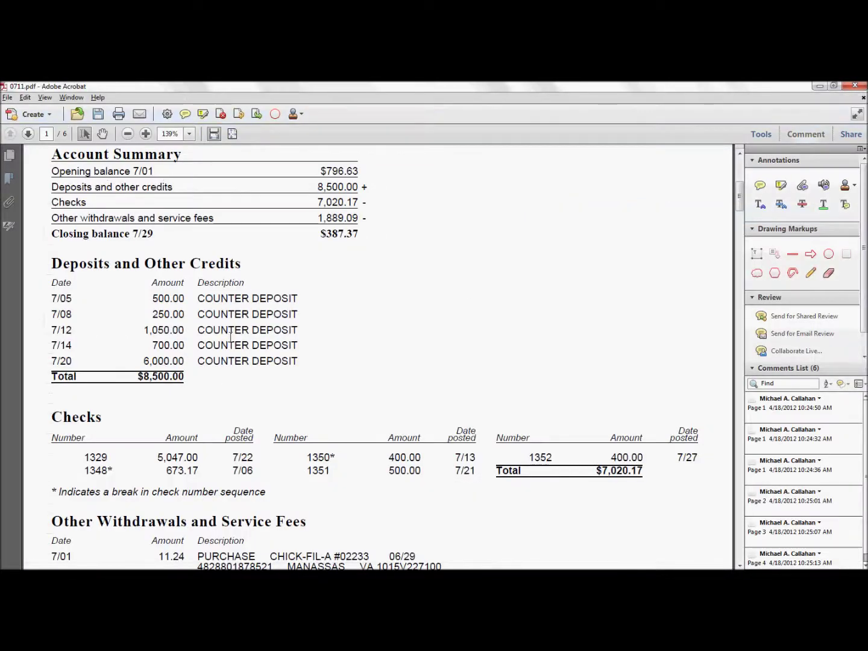
pyautogui.scroll(-3, 349, 325)
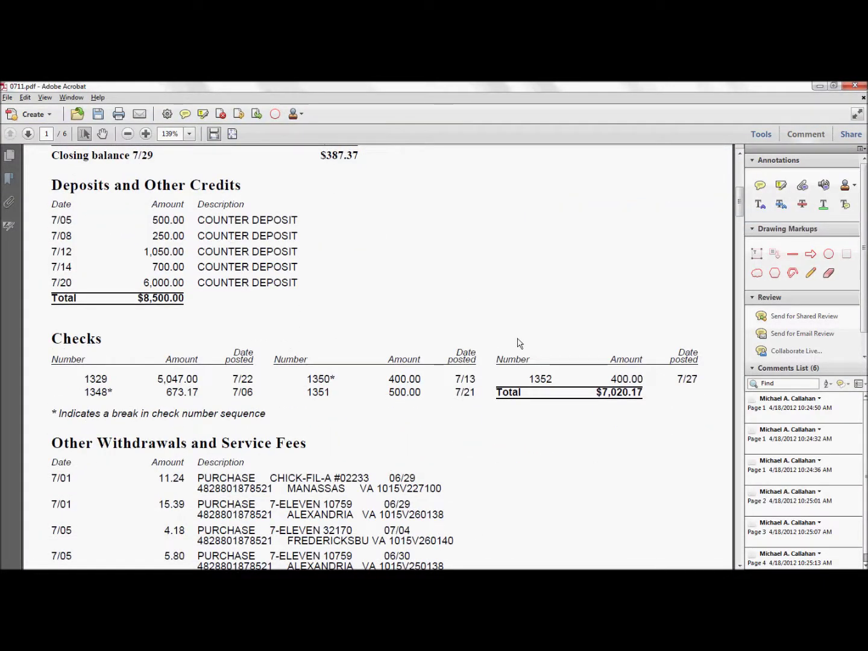
pyautogui.scroll(-1, 459, 331)
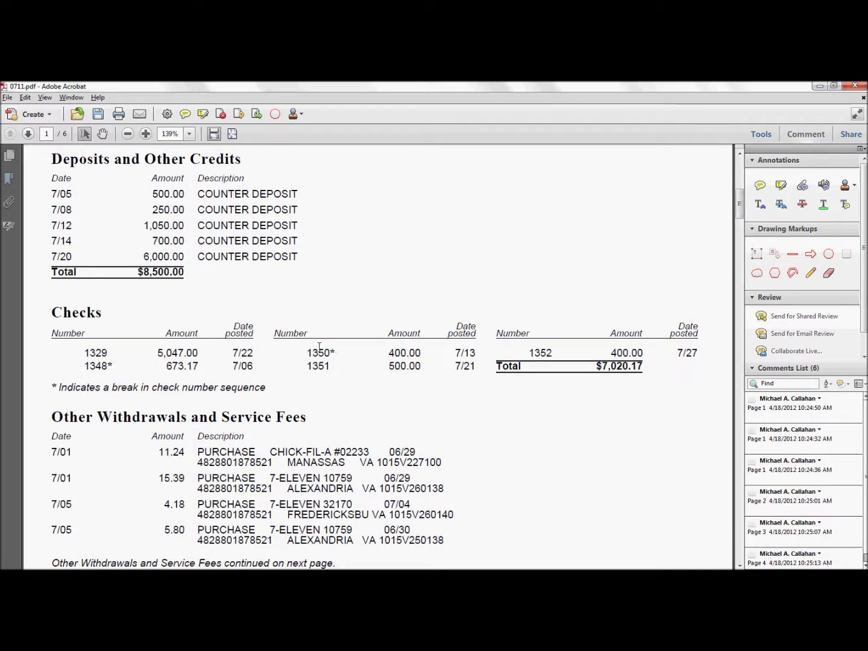
pyautogui.hotkey('alt', 'Tab')
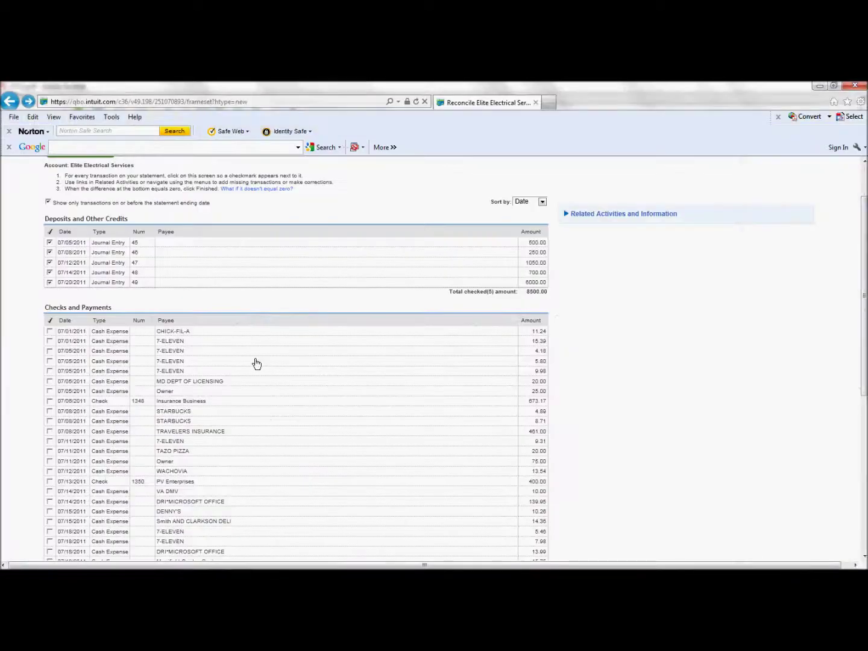
# Mark check 1329 for 5047.00 as cleared, then check the withdrawals on the 0711.pdf statement in Acrobat and return to QuickBooks Online
pyautogui.scroll(-5, 265, 377)
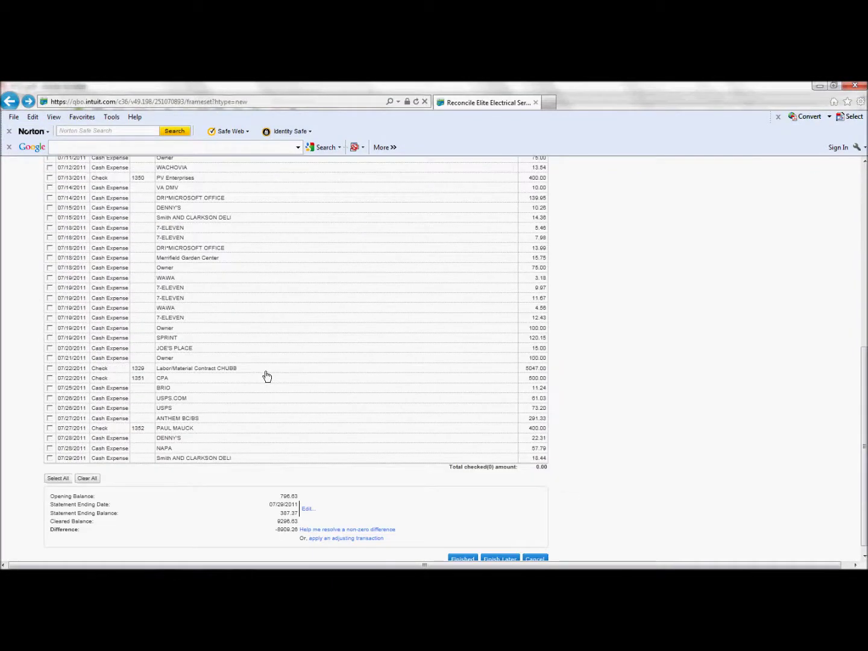
pyautogui.click(50, 367)
pyautogui.hotkey('alt', 'Tab')
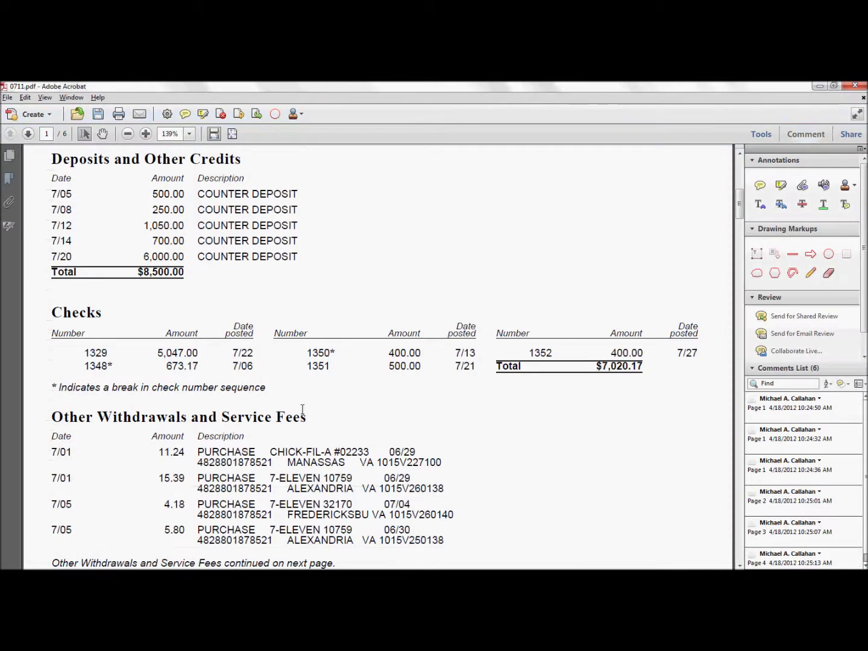
pyautogui.scroll(-15, 300, 410)
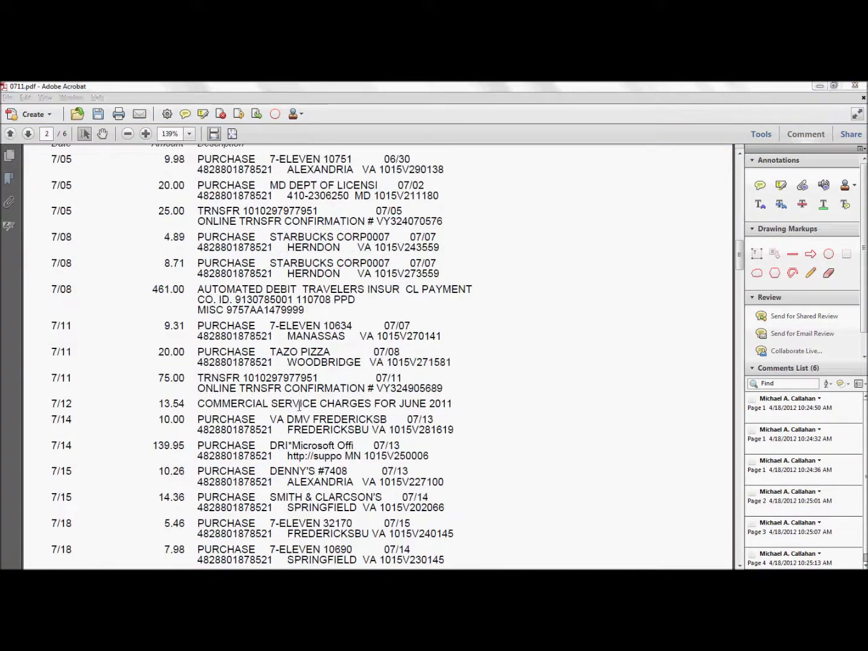
pyautogui.hotkey('alt', 'Tab')
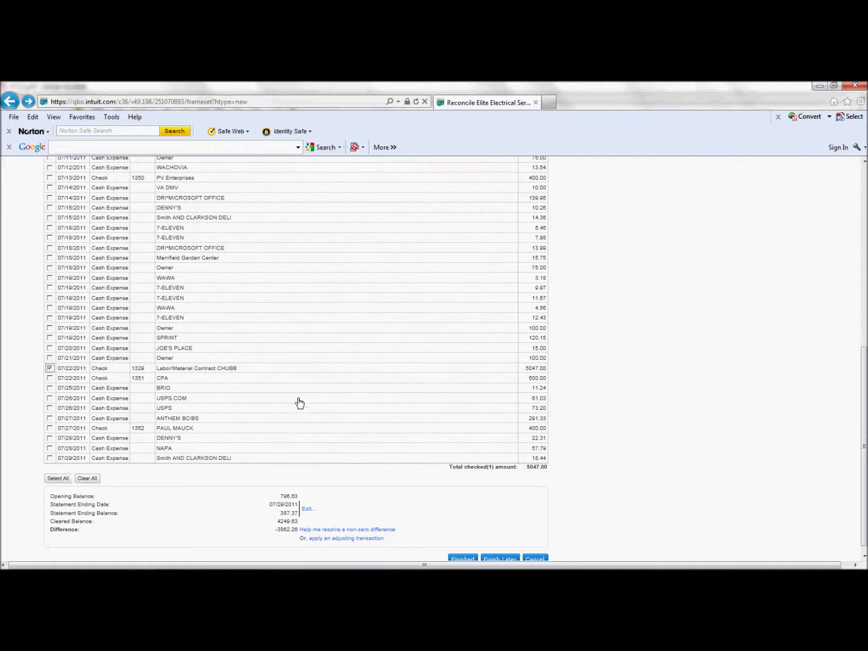
# Mark all listed transactions as cleared and finish the July reconciliation
pyautogui.click(57, 479)
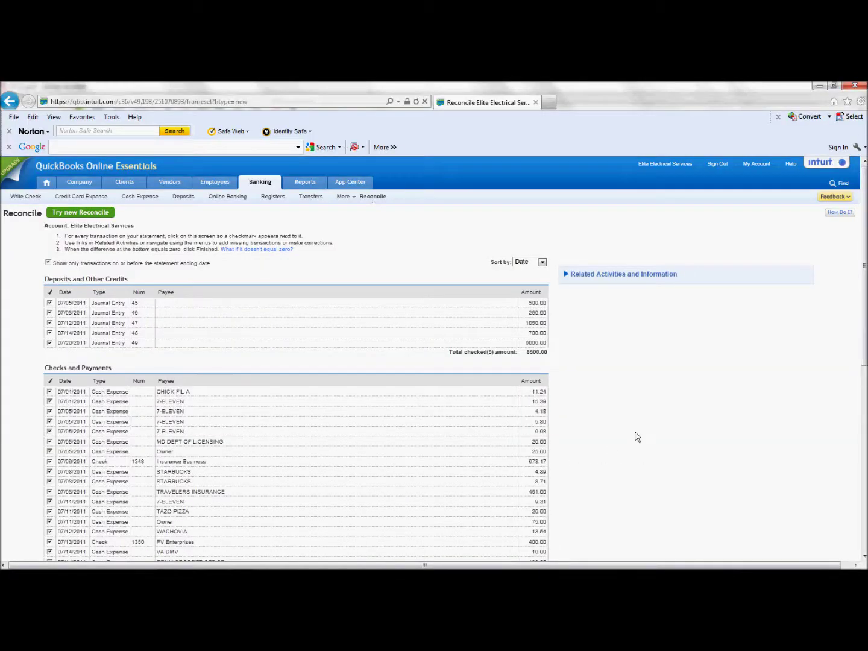
pyautogui.scroll(-6, 637, 437)
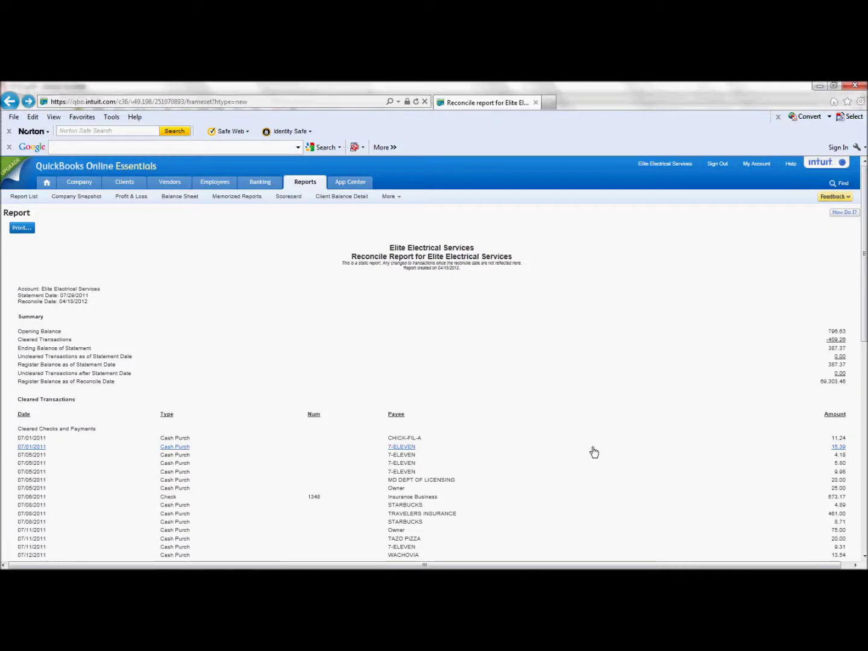
# Review the reconcile report's cleared and uncleared transactions, then print its printable version to Adobe PDF
pyautogui.scroll(-5, 594, 453)
pyautogui.scroll(-2, 595, 453)
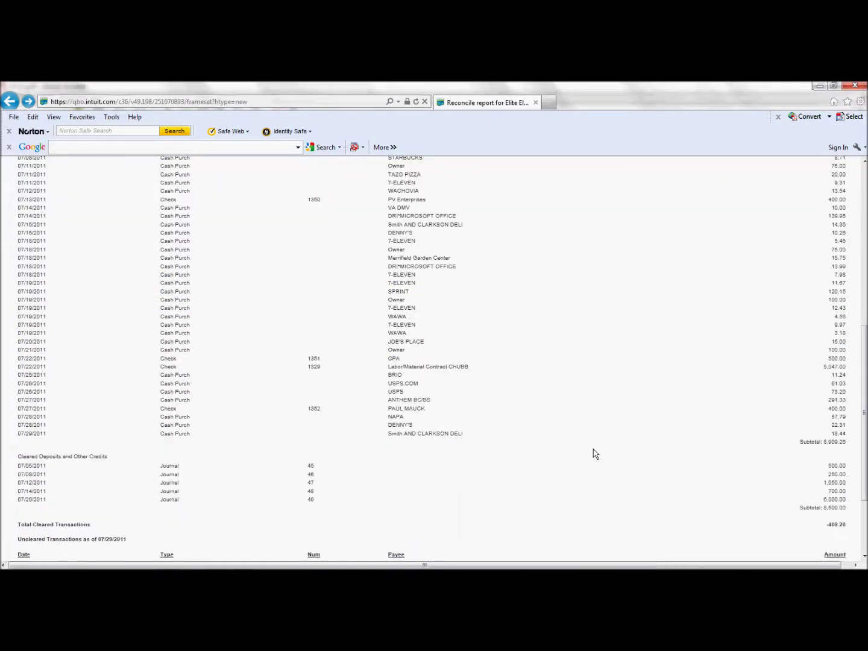
pyautogui.scroll(-1, 595, 454)
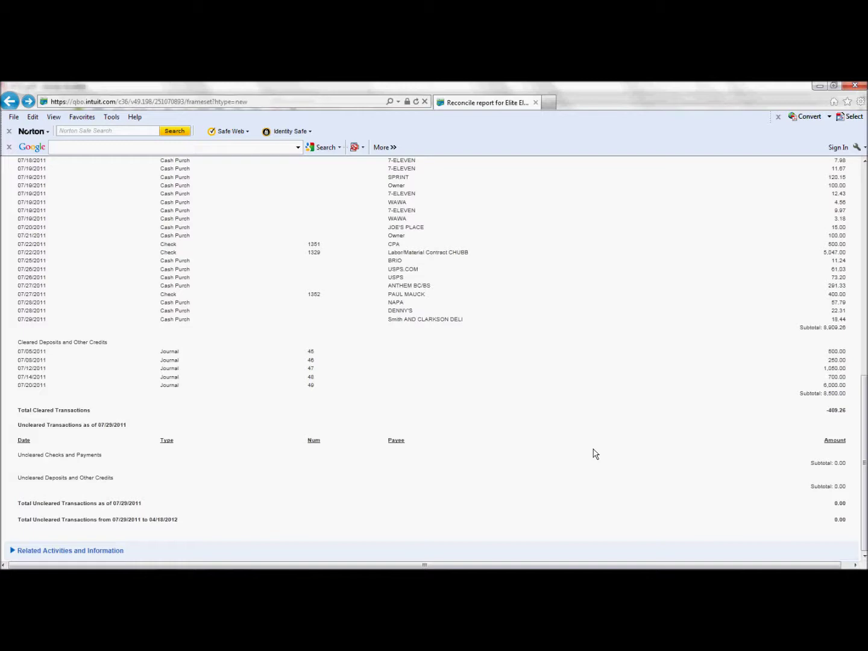
pyautogui.scroll(8, 594, 457)
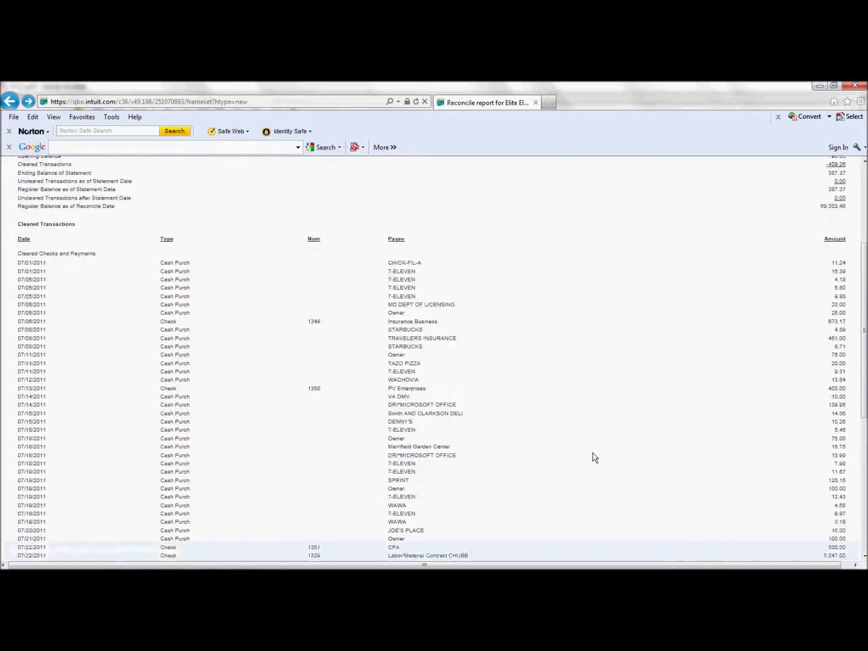
pyautogui.click(25, 231)
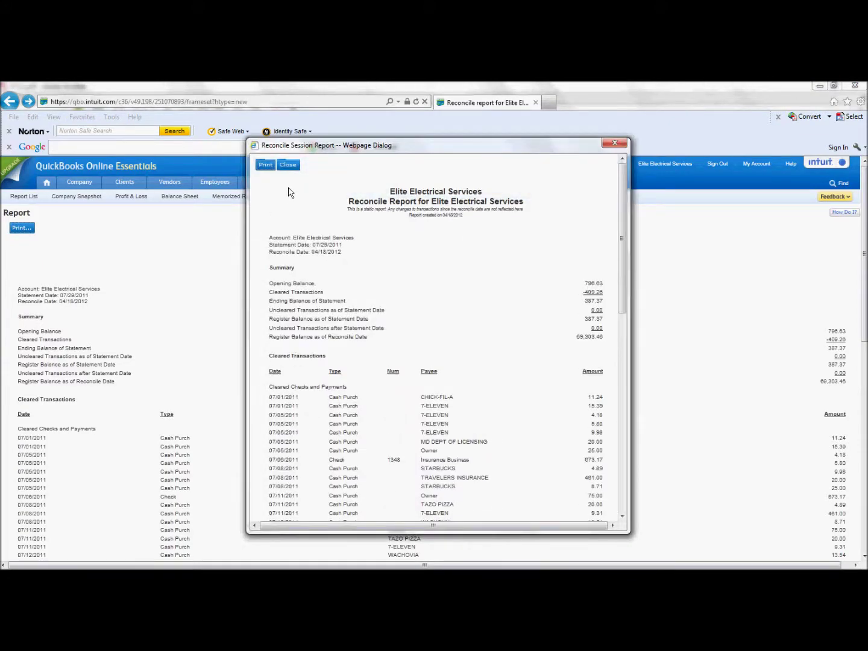
pyautogui.click(265, 165)
pyautogui.click(280, 236)
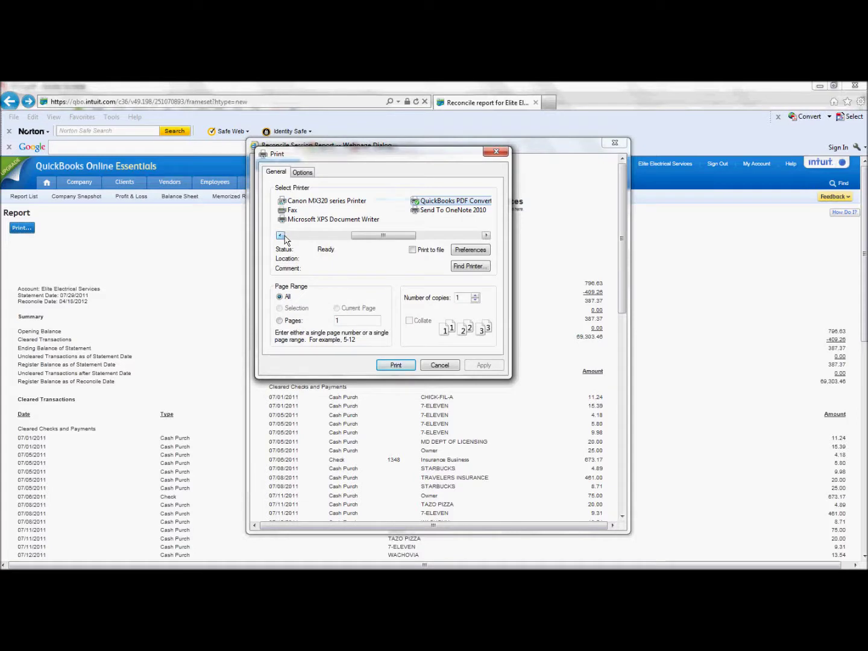
pyautogui.click(280, 236)
pyautogui.doubleClick(306, 217)
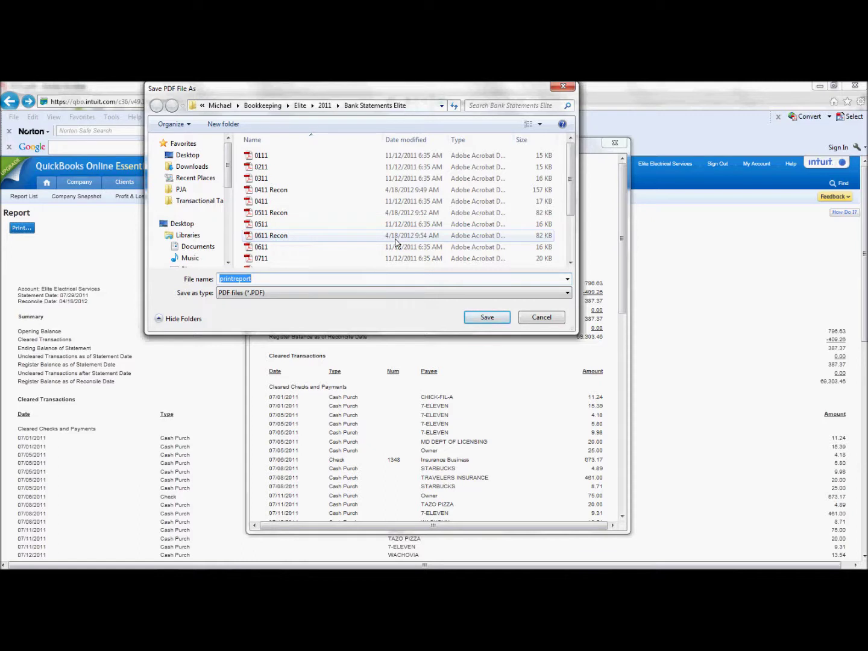
# Save the report PDF as 0711 Recon in the Bank Statements Elite folder and close the printable report
pyautogui.click(290, 278)
pyautogui.click(275, 235)
pyautogui.click(258, 280)
pyautogui.click(241, 279)
pyautogui.click(264, 259)
pyautogui.click(269, 283)
pyautogui.write('Re')
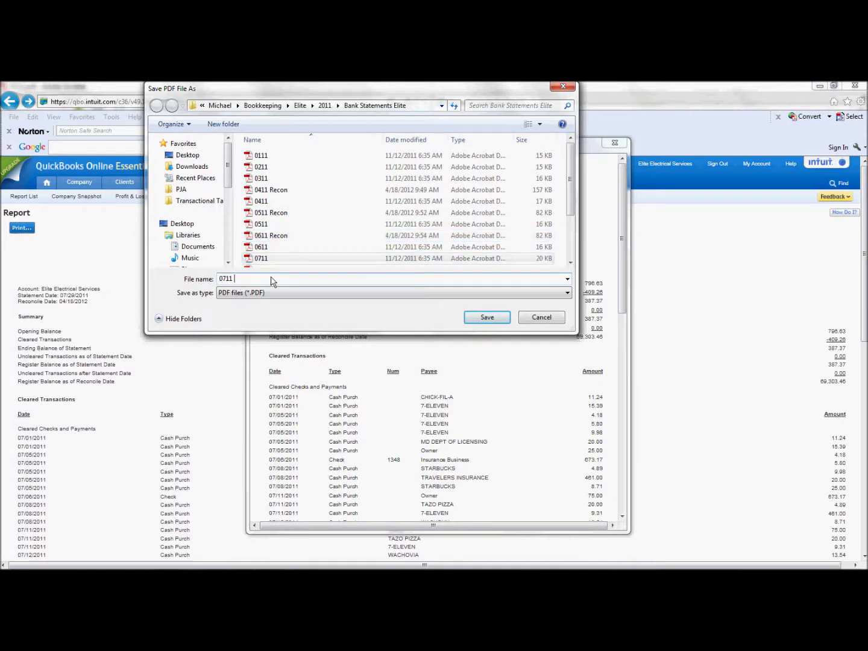
pyautogui.write('con')
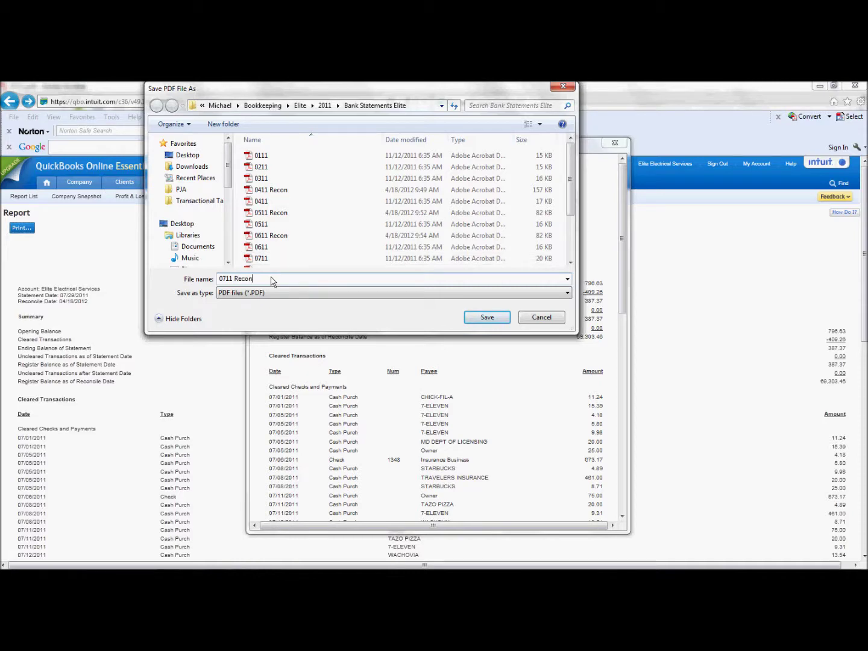
pyautogui.press('Return')
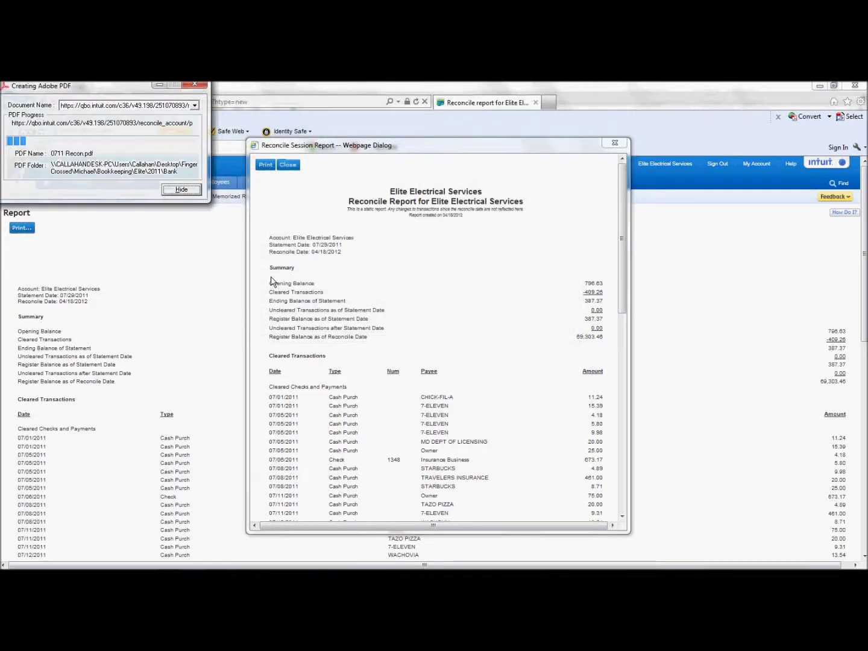
pyautogui.click(287, 165)
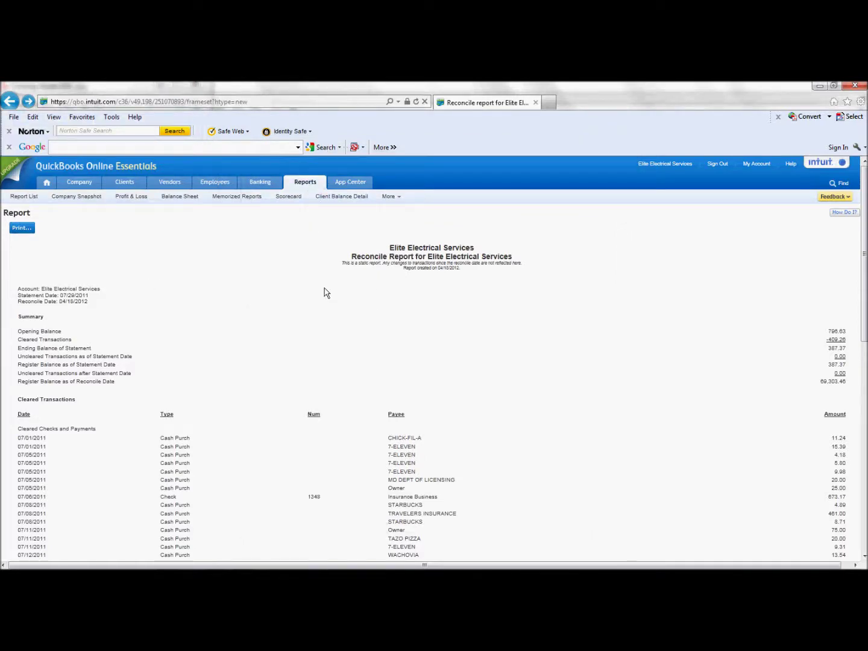
# Start a new reconciliation for the Elite Electrical Services account, closing the 0711 Recon PDF in Acrobat along the way
pyautogui.scroll(-3, 127, 392)
pyautogui.scroll(-4, 290, 369)
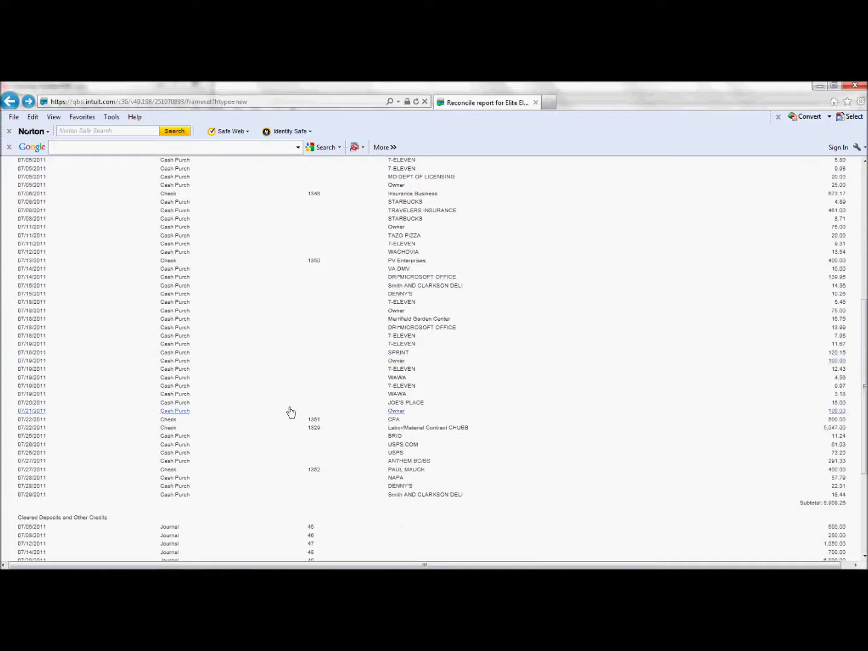
pyautogui.scroll(10, 384, 370)
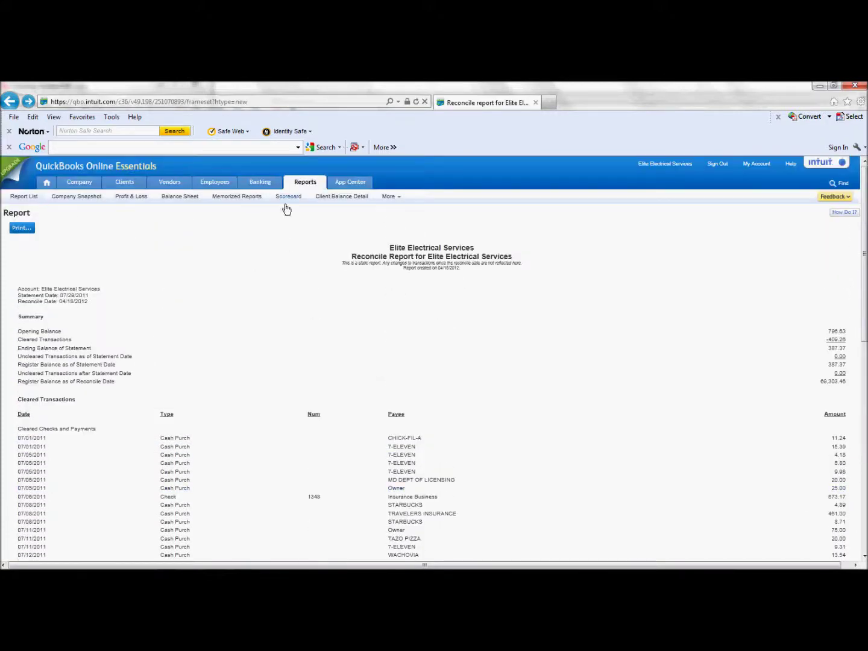
pyautogui.moveTo(262, 187)
pyautogui.moveTo(344, 198)
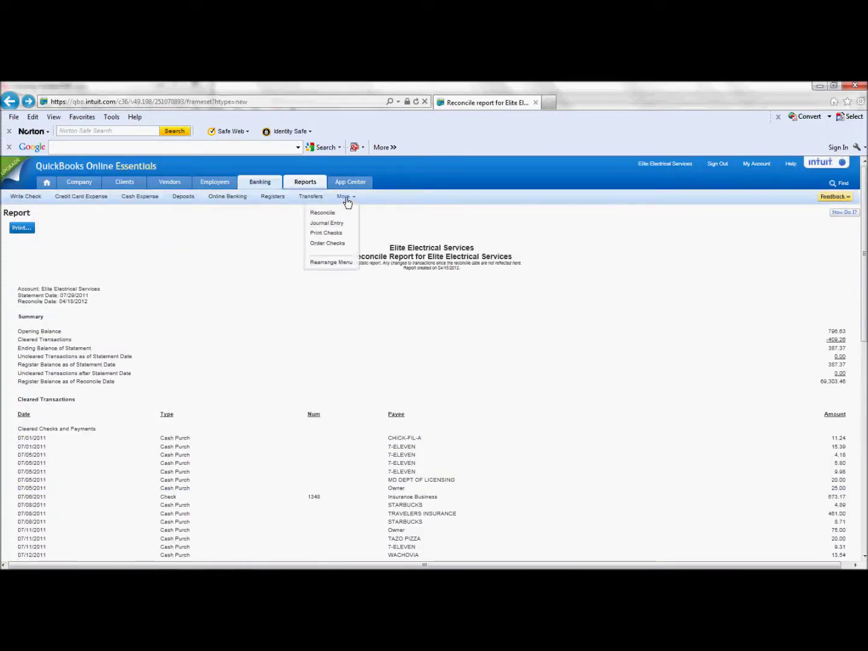
pyautogui.click(334, 217)
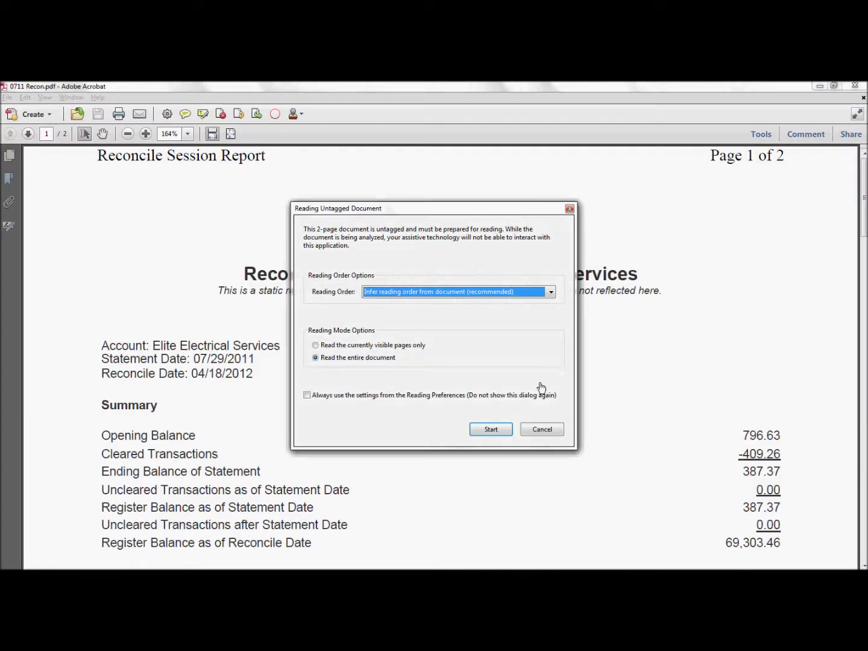
pyautogui.click(543, 430)
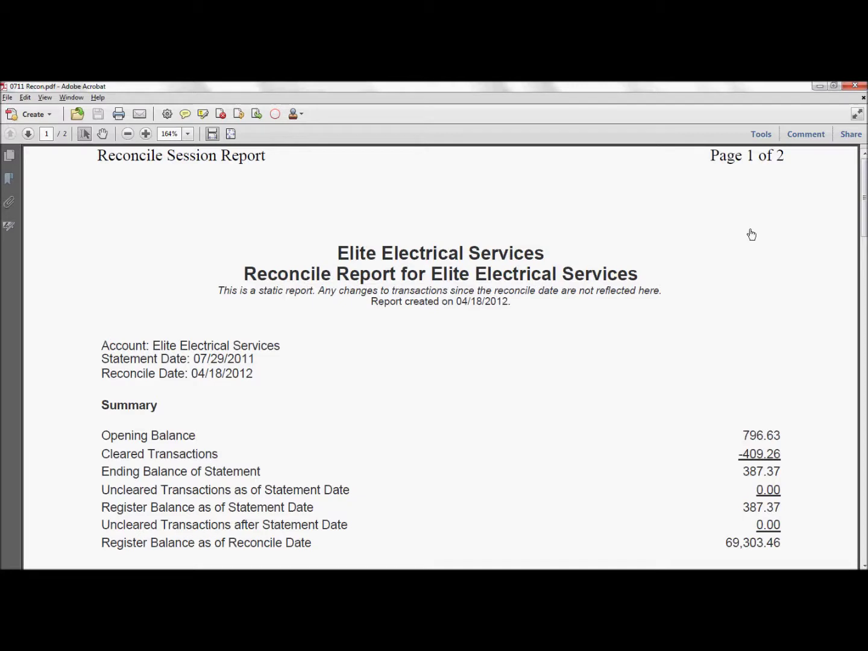
pyautogui.click(855, 85)
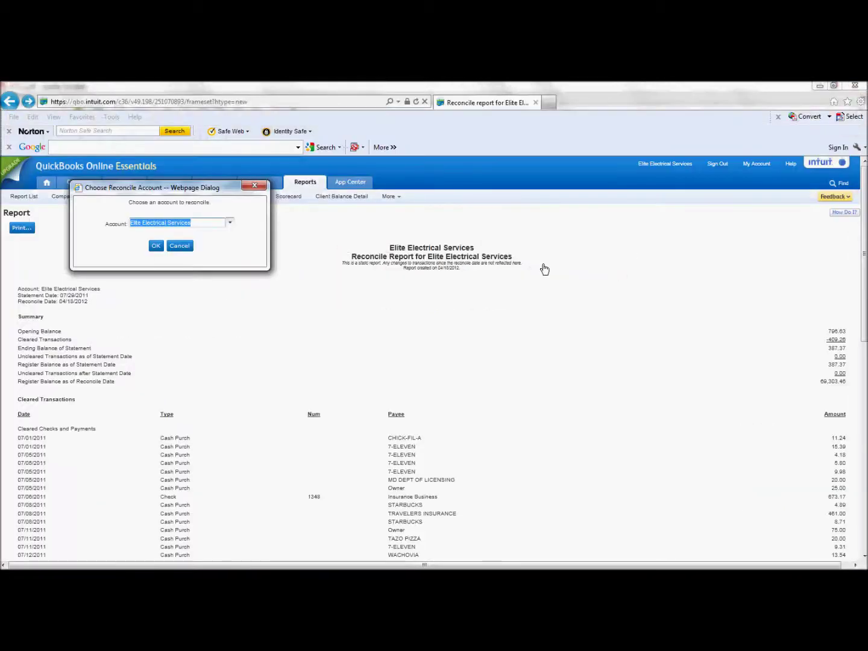
pyautogui.click(155, 245)
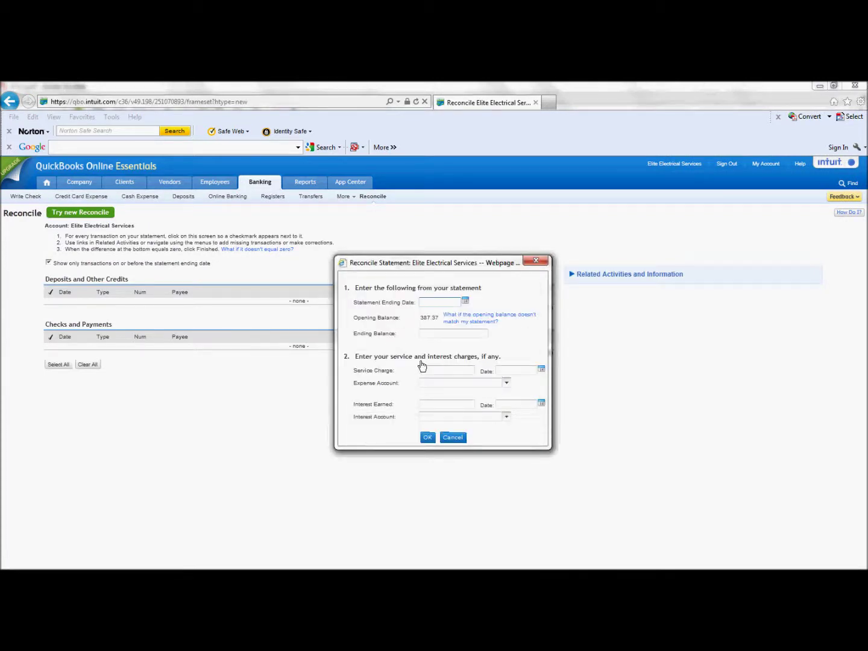
# Consult the 0811.pdf statement in Acrobat and begin the reconciliation with statement ending date 08/05/2011 and ending balance 141.18
pyautogui.hotkey('alt', 'Tab')
pyautogui.hotkey('alt', 'Tab')
pyautogui.hotkey('alt', 'Tab')
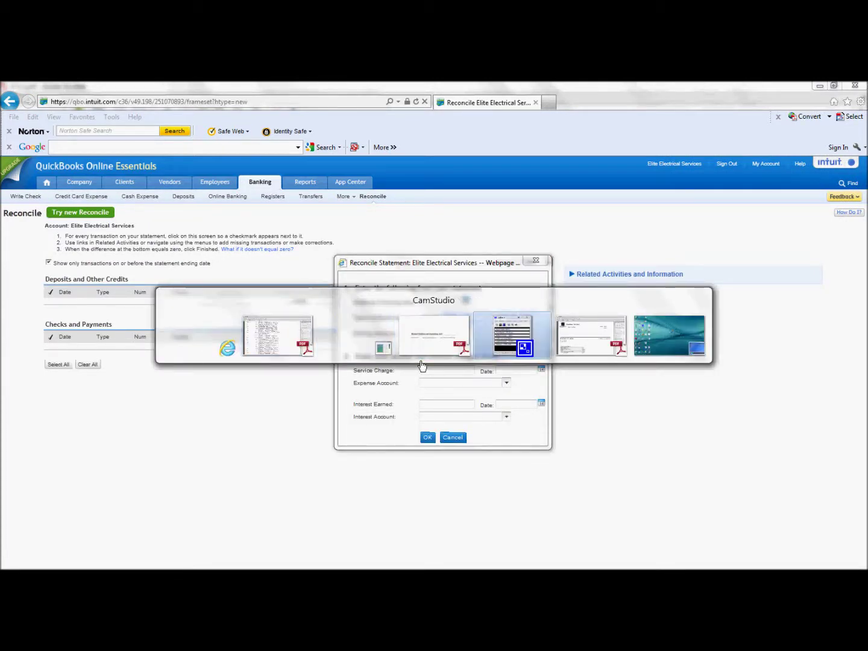
pyautogui.hotkey('alt', 'Tab')
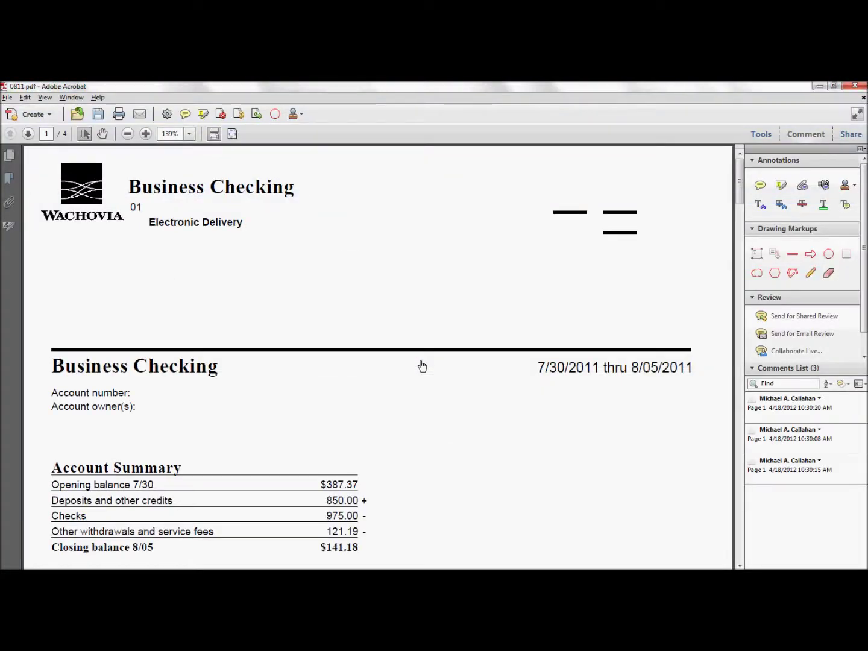
pyautogui.press('Return')
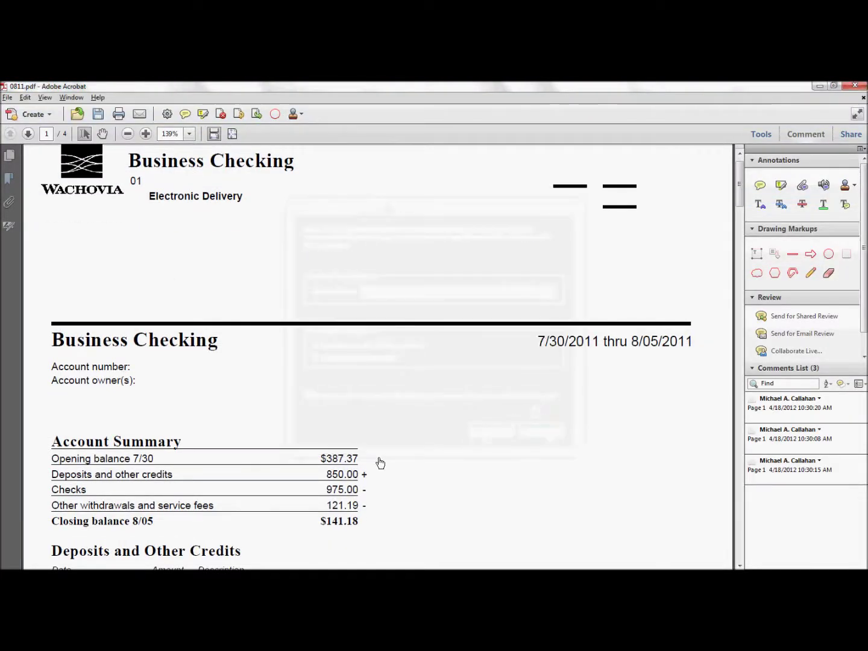
pyautogui.hotkey('alt', 'Tab')
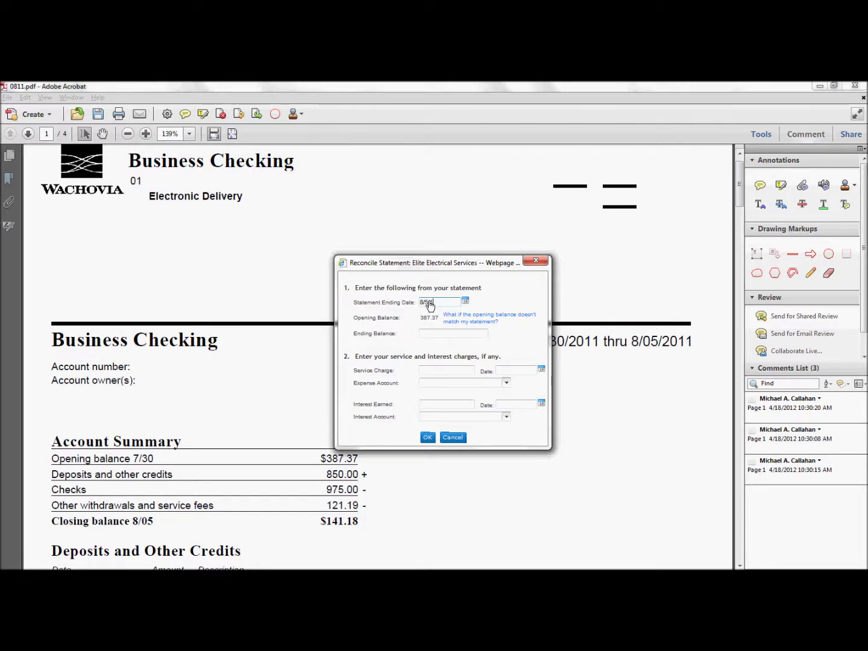
pyautogui.click(430, 334)
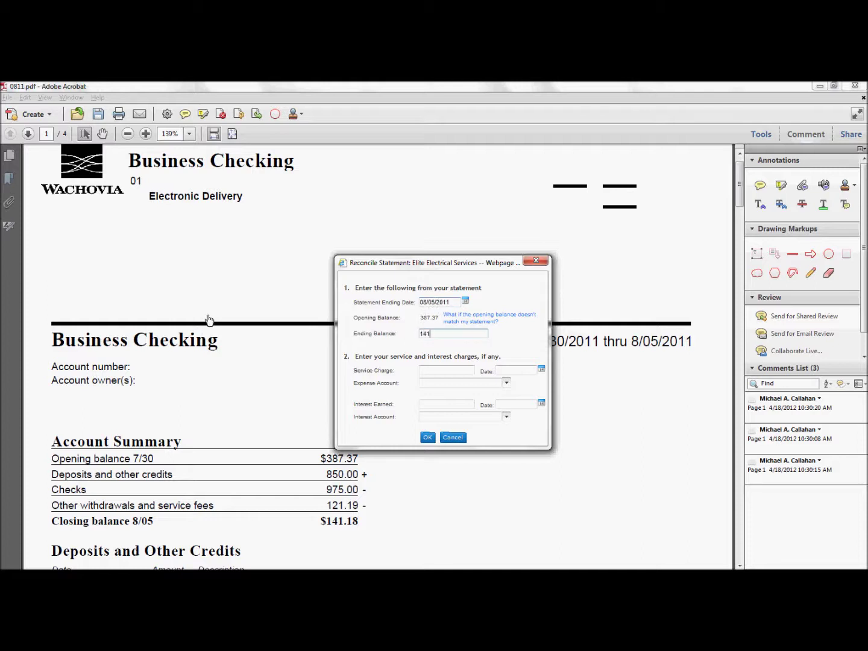
pyautogui.click(426, 437)
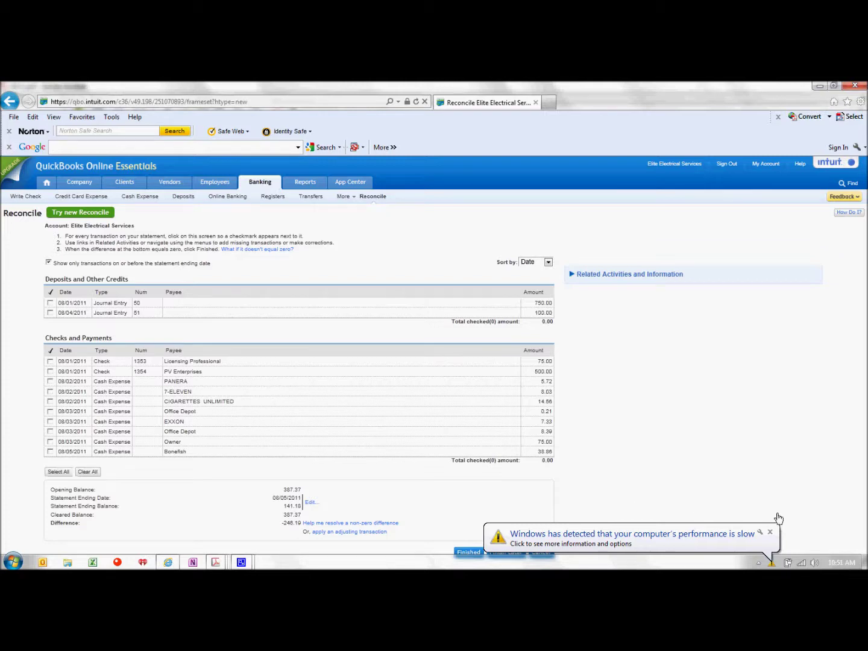
# Dismiss the Windows performance prompt and mark all listed August transactions as cleared
pyautogui.click(776, 534)
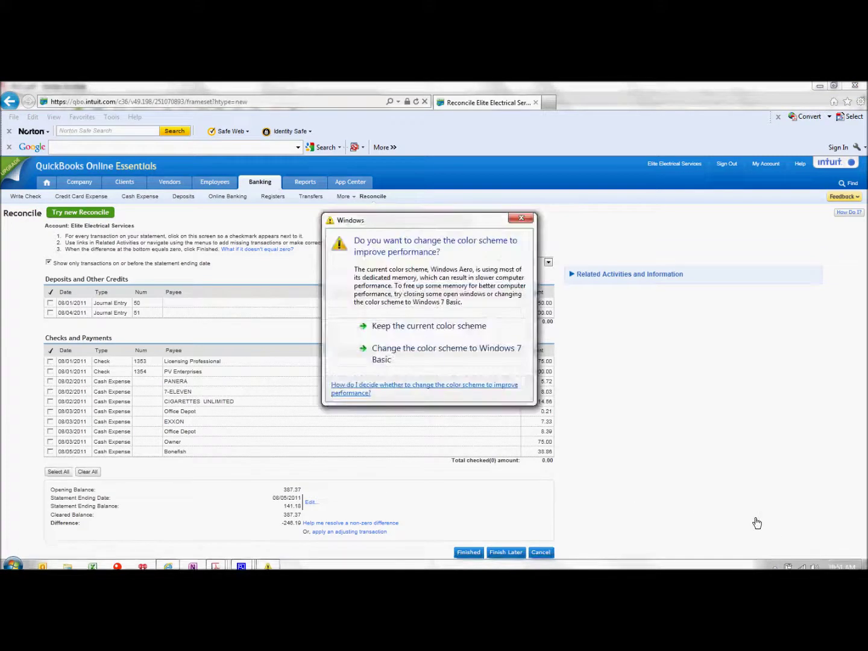
pyautogui.click(522, 218)
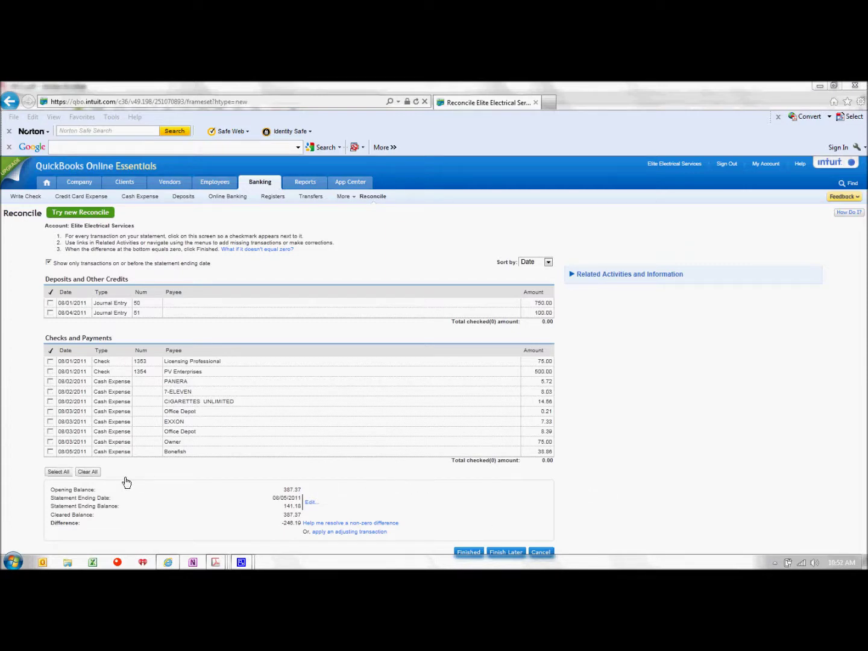
pyautogui.click(58, 471)
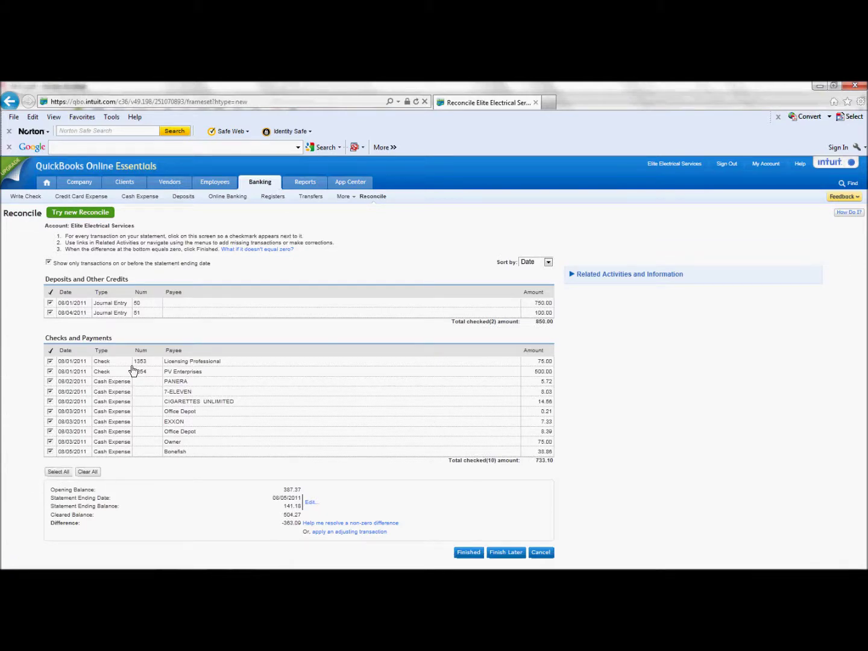
# Include transactions dated after the statement ending date, then switch to 0811.pdf in Acrobat to check its deposits and checks
pyautogui.click(48, 263)
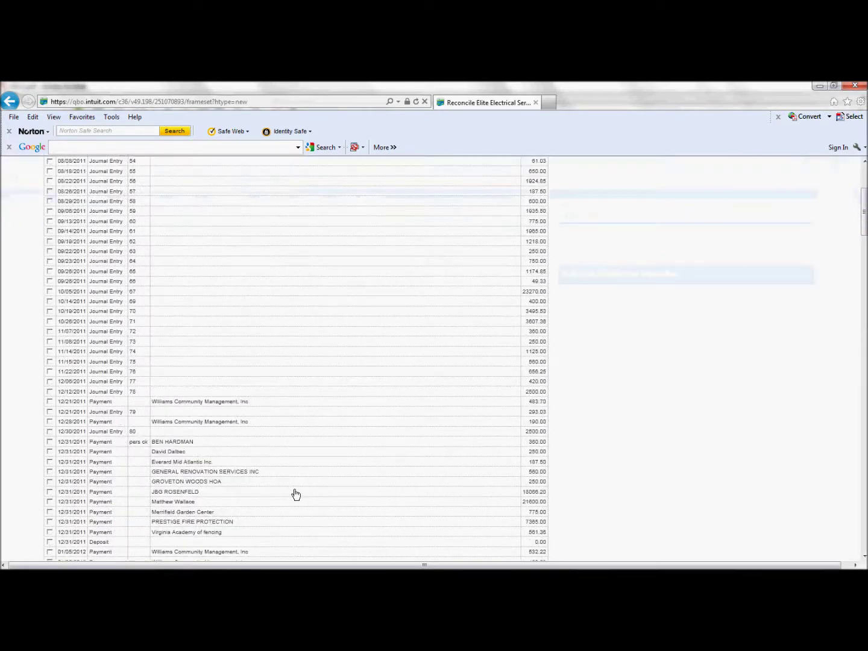
pyautogui.hotkey('alt', 'Tab')
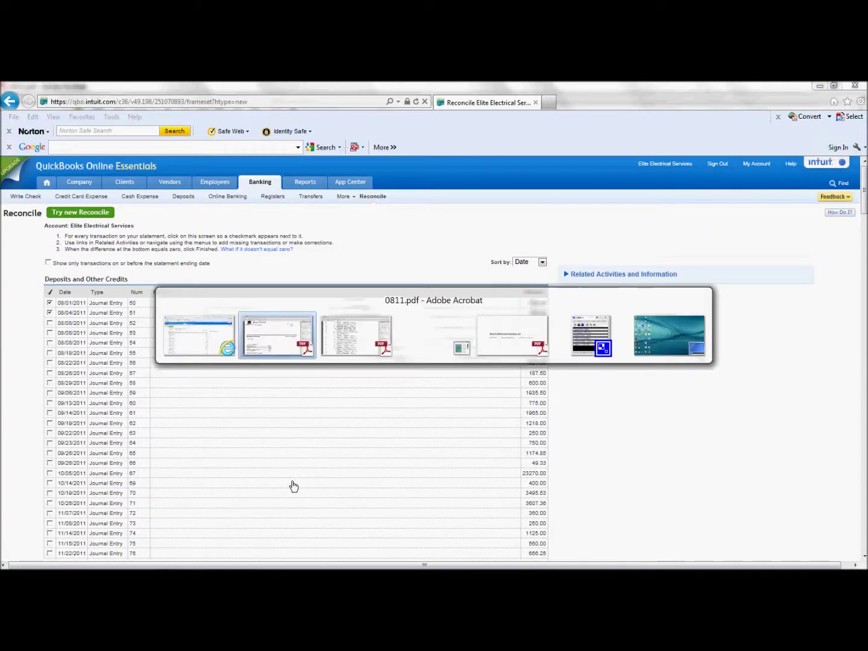
pyautogui.scroll(-5, 293, 486)
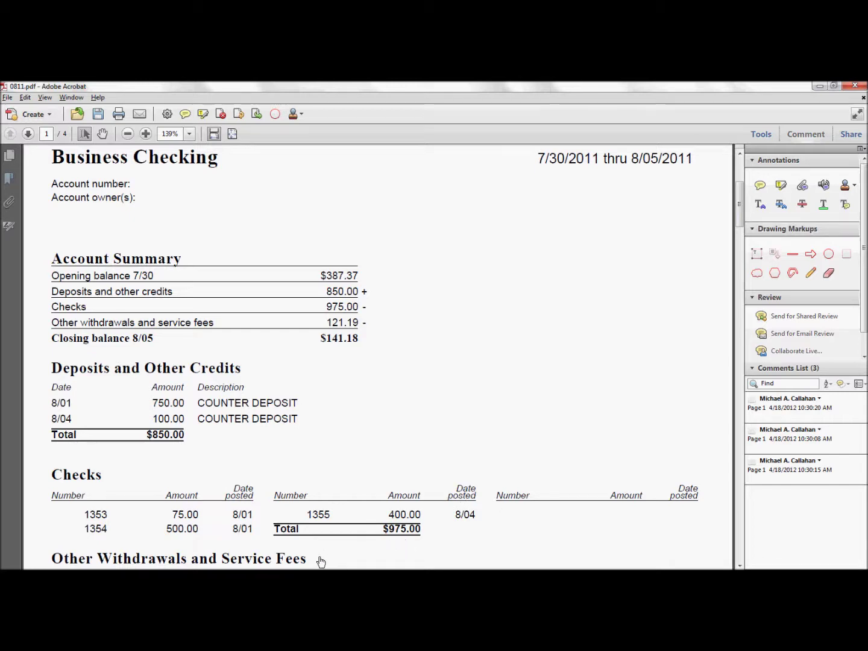
pyautogui.hotkey('alt', 'Tab')
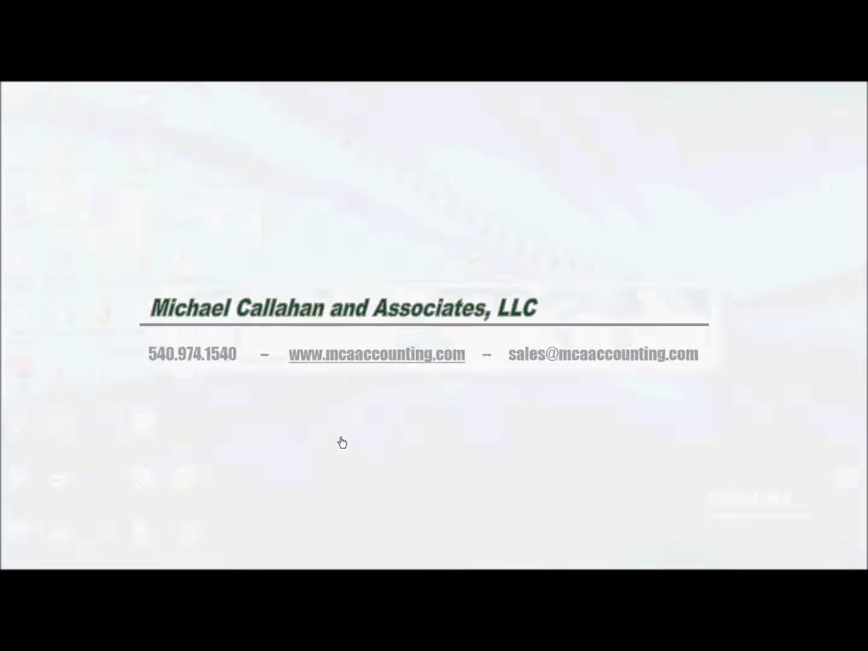